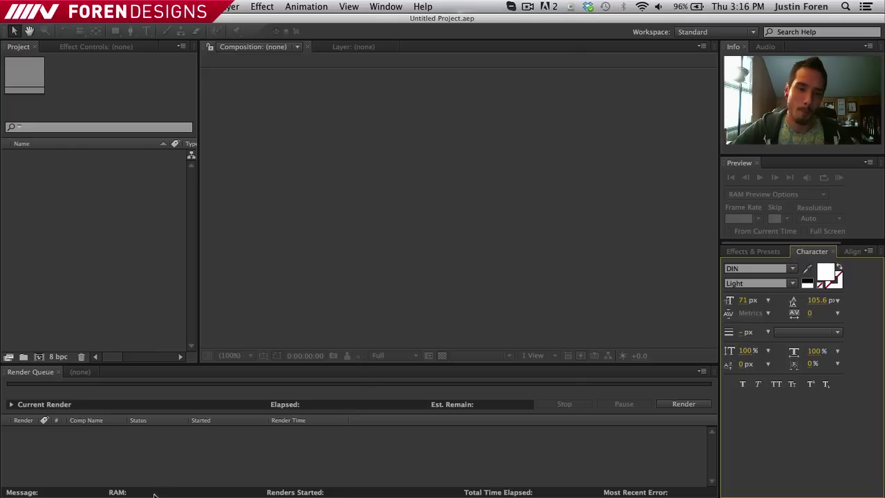
- Switch to Finder to show the SquidGrips folder with bkg1.jpg, logo.png and the other images
{"action": "key", "text": "super+Tab"}
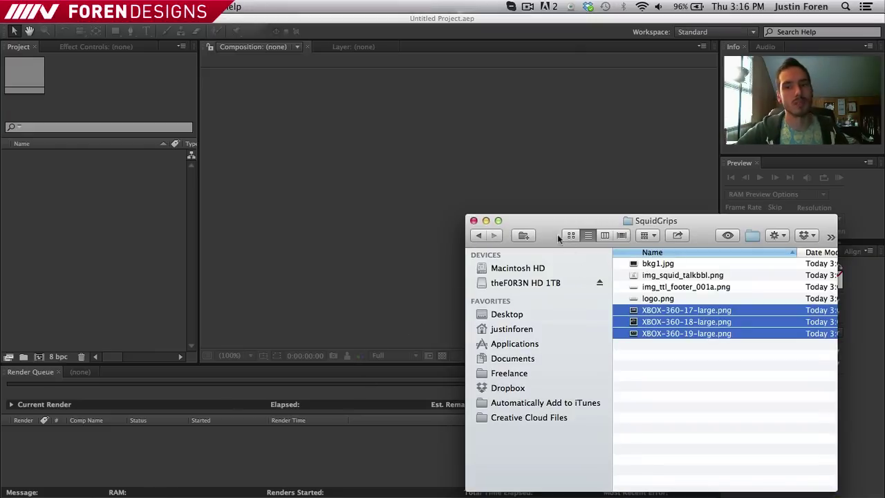
- Move the SquidGrips window up and left and deselect the three XBOX images
{"action": "left_click_drag", "start_coordinate": [549, 222], "coordinate": [501, 170]}
{"action": "left_click", "coordinate": [618, 312]}
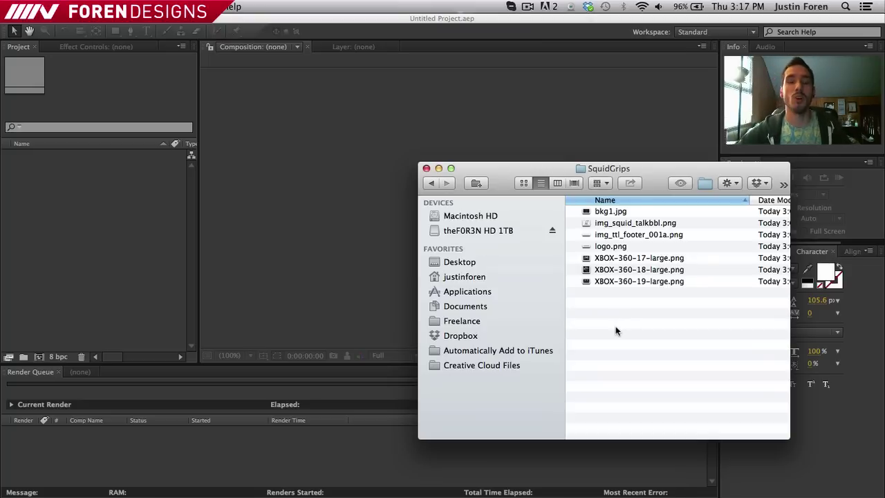
- Start a new composition using the HDV/HDTV 720 29.97 preset with square pixels
{"action": "left_click", "coordinate": [109, 223]}
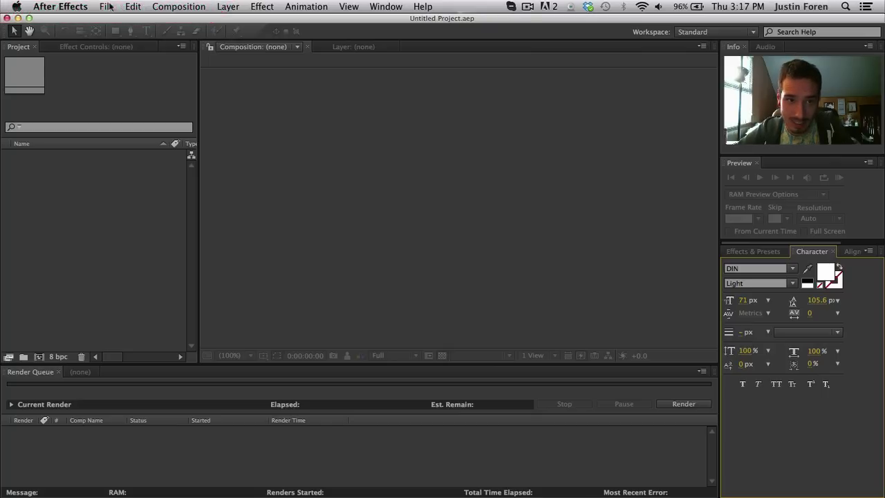
{"action": "left_click", "coordinate": [107, 7]}
{"action": "mouse_move", "coordinate": [184, 6]}
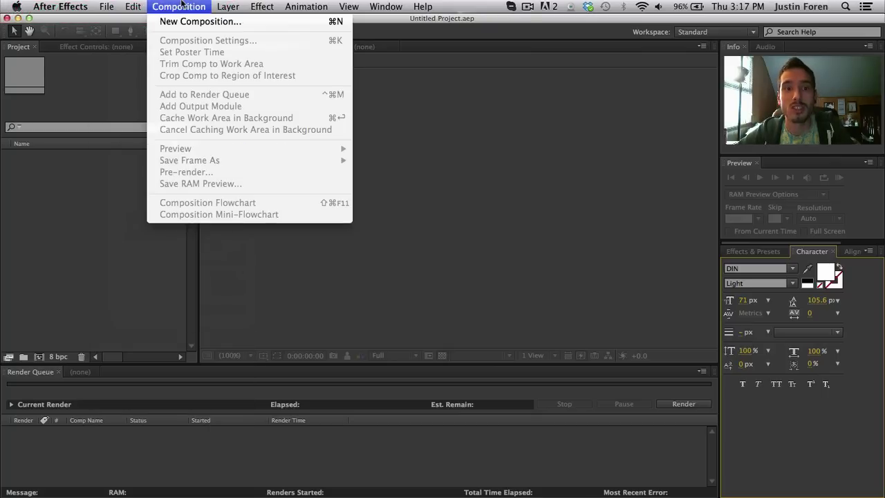
{"action": "left_click", "coordinate": [184, 23]}
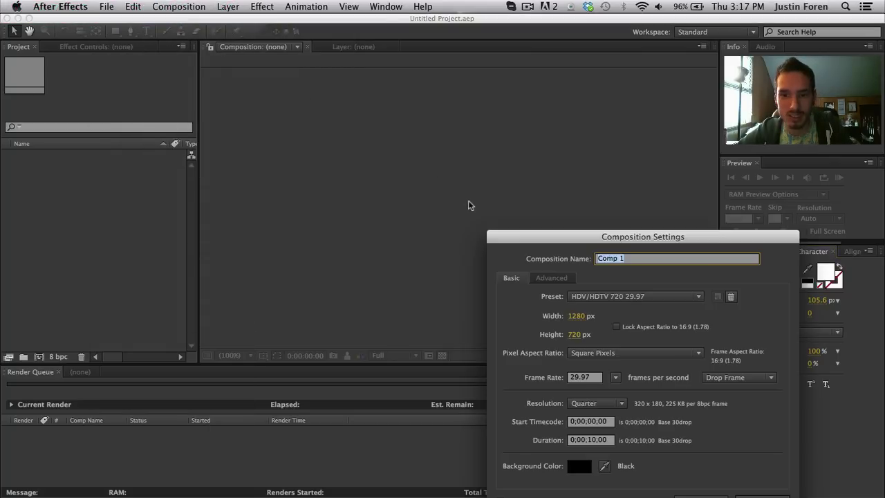
{"action": "left_click_drag", "start_coordinate": [587, 235], "coordinate": [408, 94]}
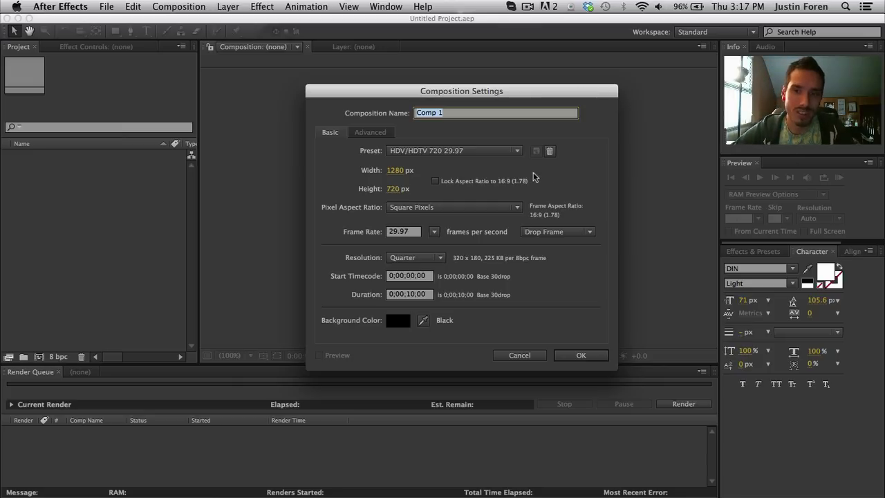
{"action": "left_click", "coordinate": [517, 152]}
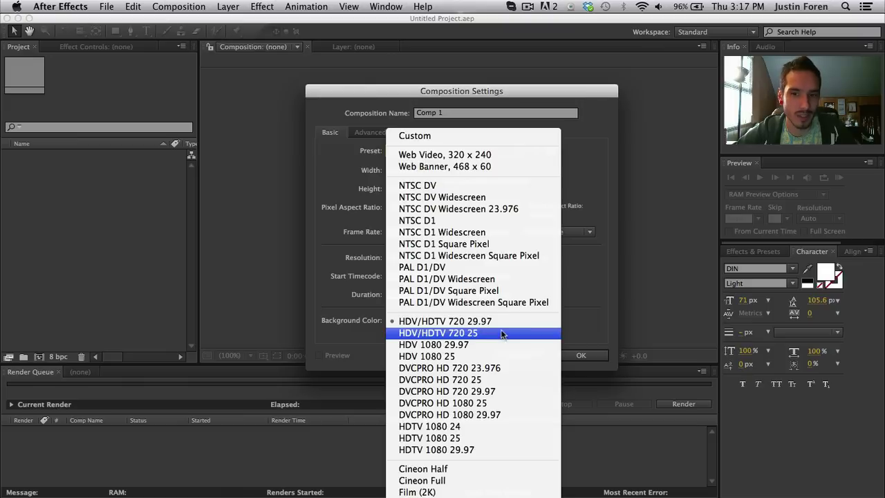
{"action": "left_click", "coordinate": [581, 183]}
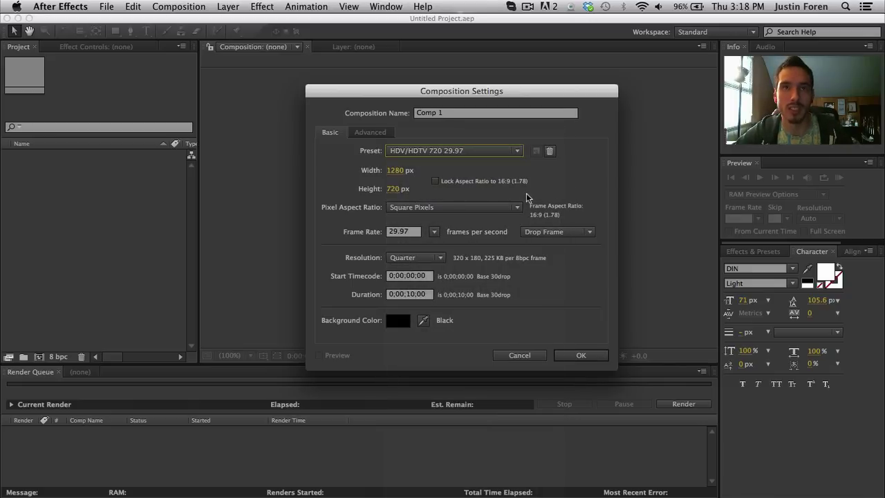
{"action": "left_click", "coordinate": [518, 208]}
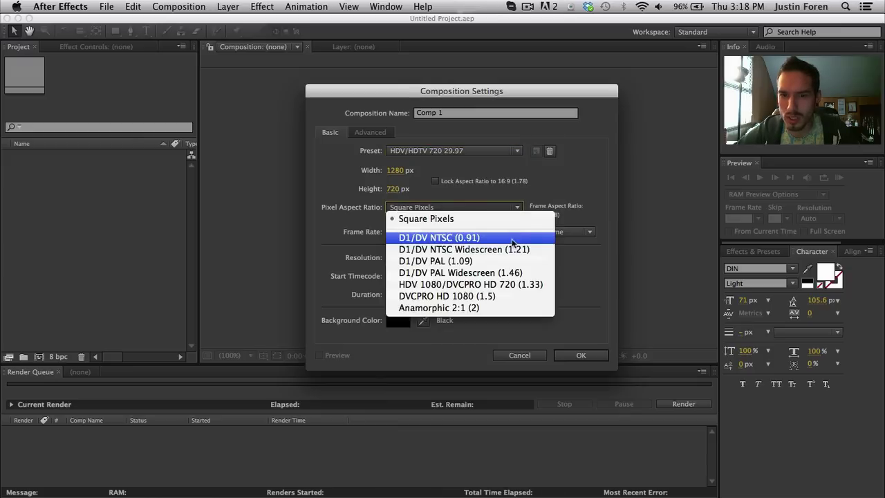
{"action": "left_click", "coordinate": [550, 183]}
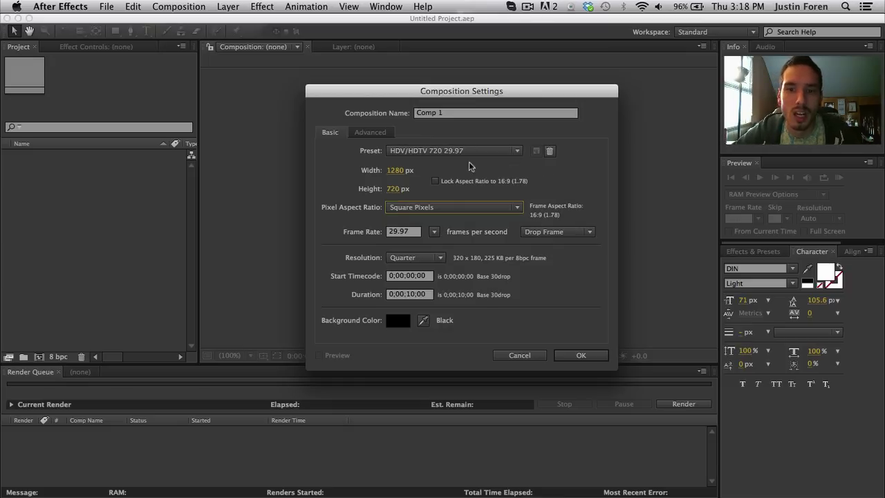
{"action": "left_click", "coordinate": [486, 152]}
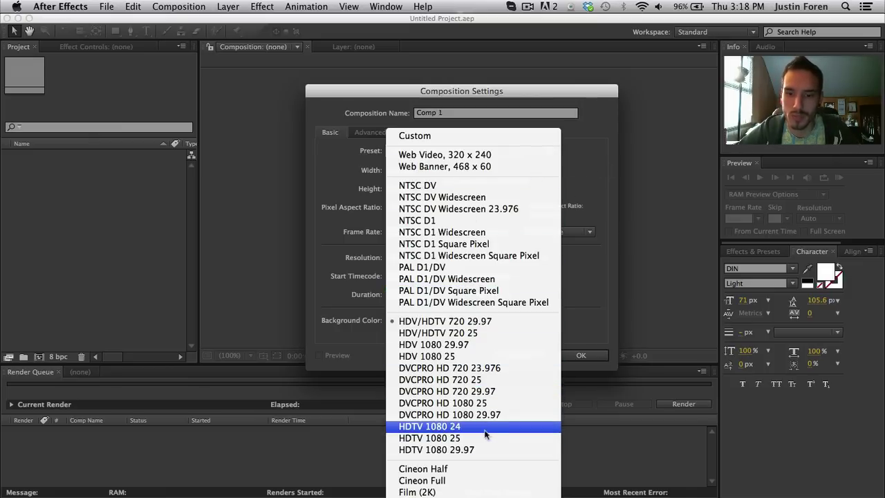
{"action": "left_click", "coordinate": [587, 164]}
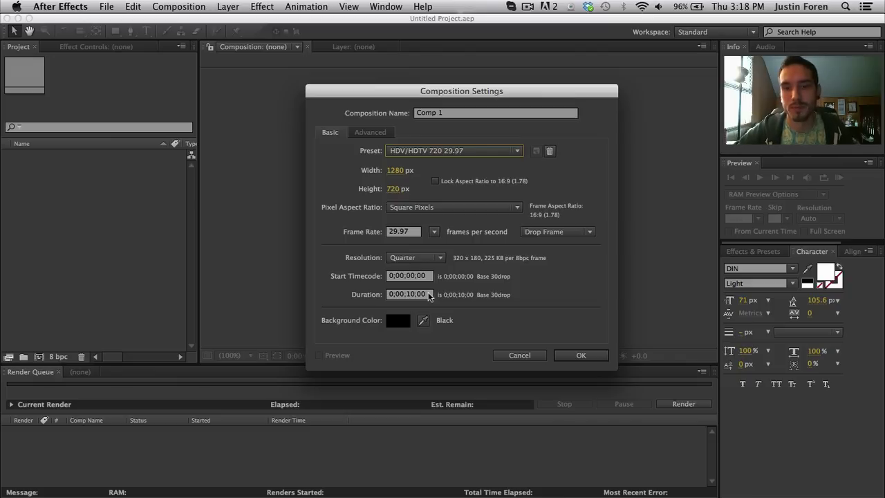
- Set the composition duration to 20 seconds and create Comp 1
{"action": "left_click", "coordinate": [429, 296]}
{"action": "left_click_drag", "start_coordinate": [429, 295], "coordinate": [406, 295]}
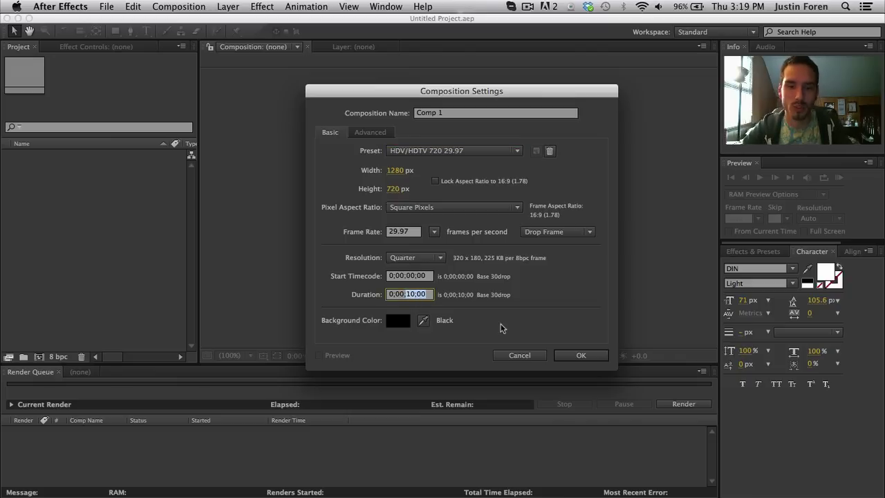
{"action": "type", "text": "20.00"}
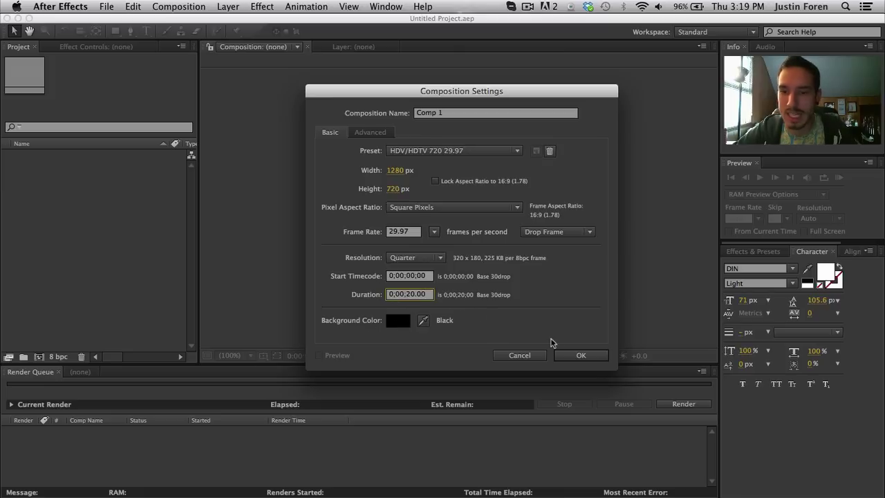
{"action": "left_click", "coordinate": [569, 355]}
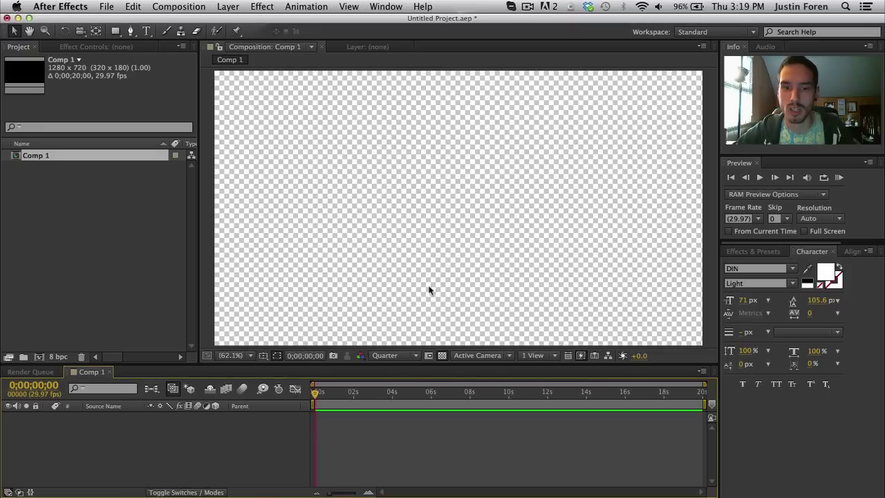
- Rename Comp 1 to SG_UMG in the Project panel
{"action": "left_click", "coordinate": [252, 356]}
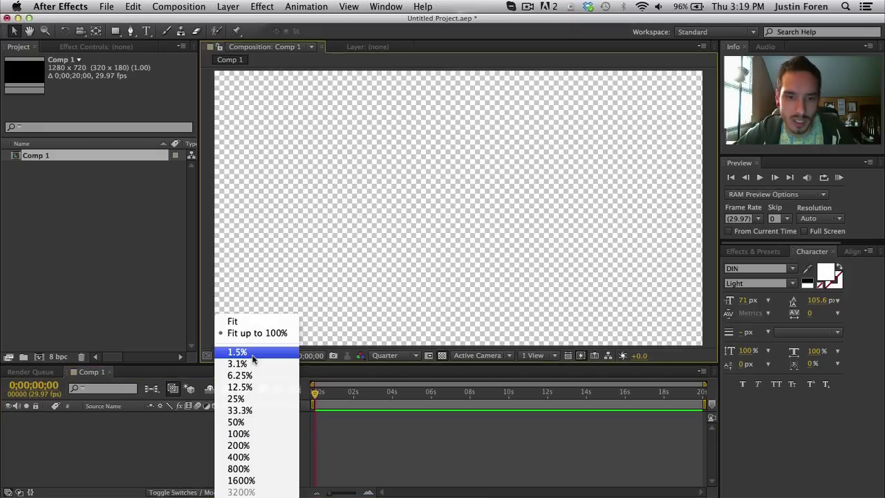
{"action": "left_click", "coordinate": [253, 336]}
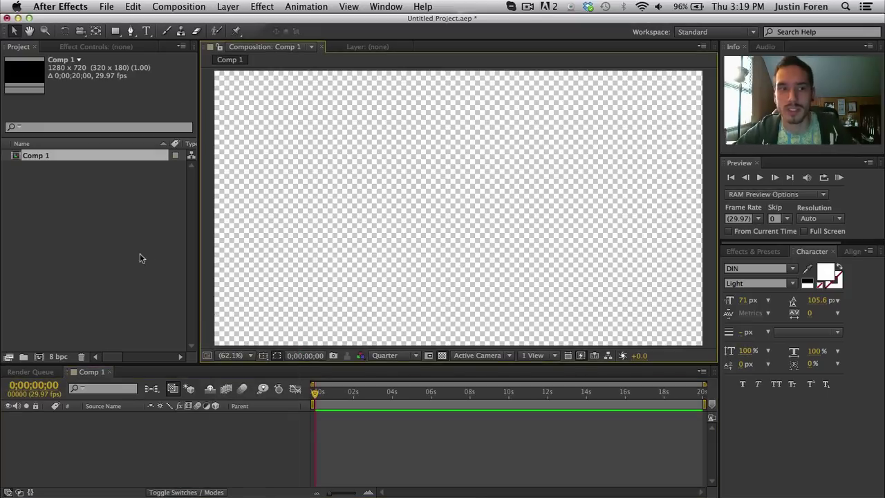
{"action": "left_click", "coordinate": [43, 157]}
{"action": "key", "text": "Return"}
{"action": "type", "text": "SC"}
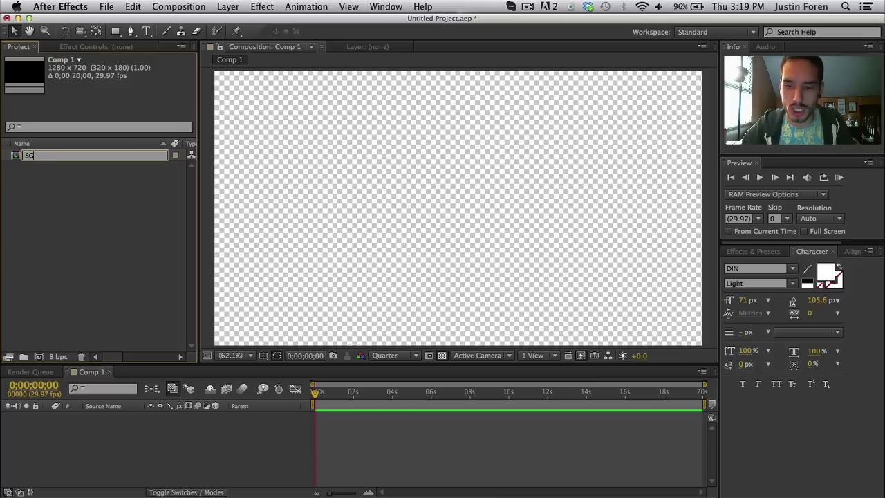
{"action": "type", "text": "_UMC"}
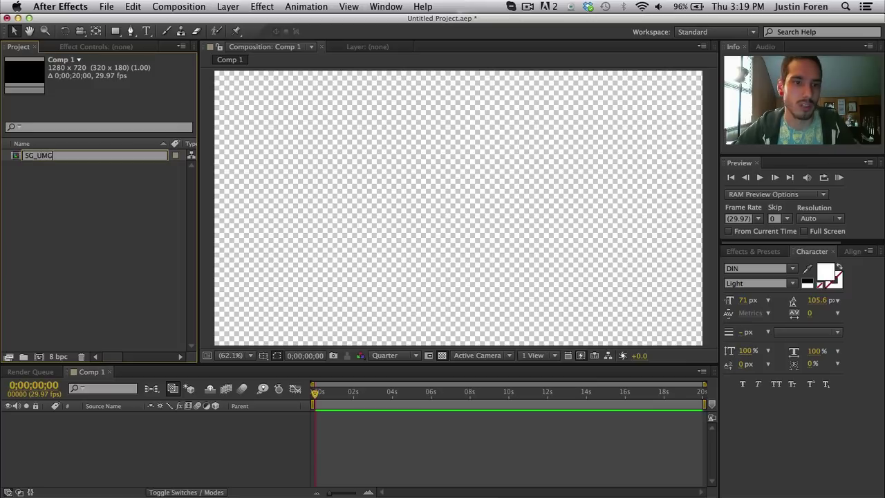
{"action": "key", "text": "Return"}
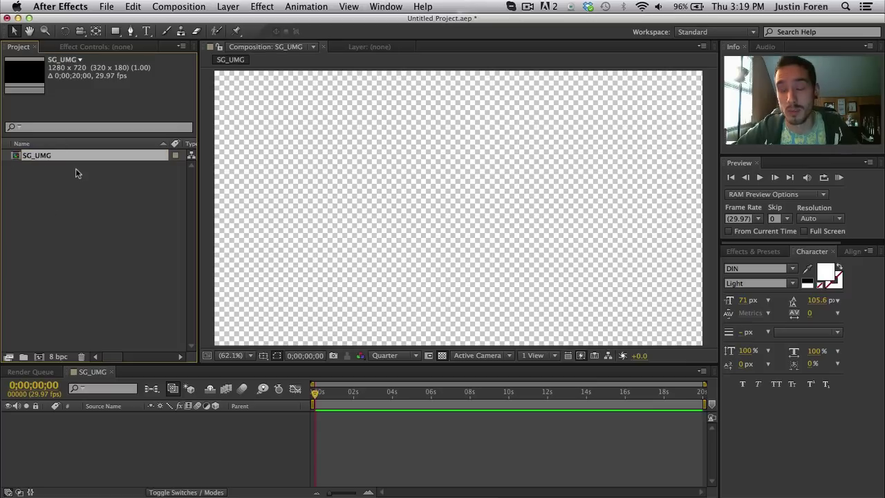
{"action": "left_click", "coordinate": [78, 179]}
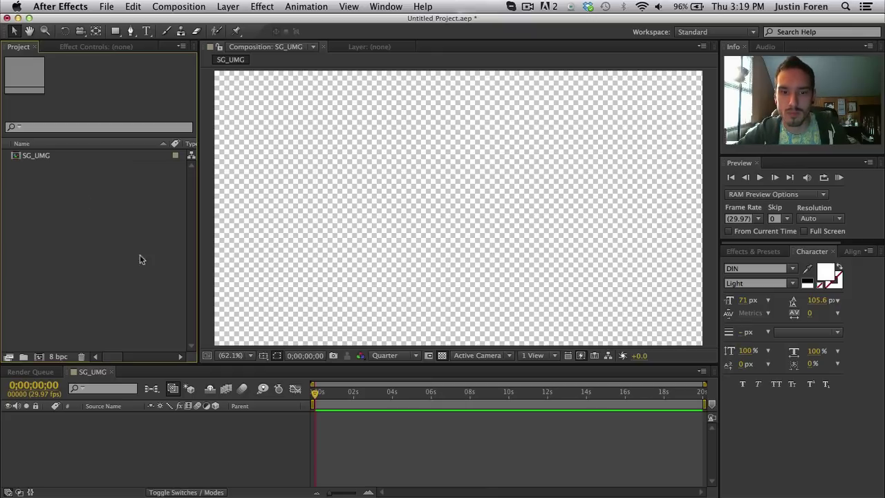
- Quick Look through the SquidGrips images, from bkg1.jpg to the XBOX controller shots
{"action": "key", "text": "super+Tab"}
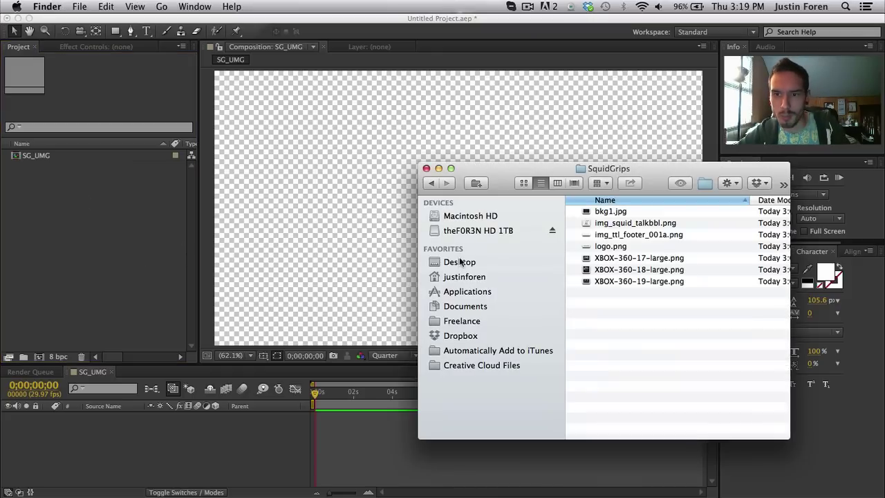
{"action": "left_click_drag", "start_coordinate": [508, 183], "coordinate": [457, 132]}
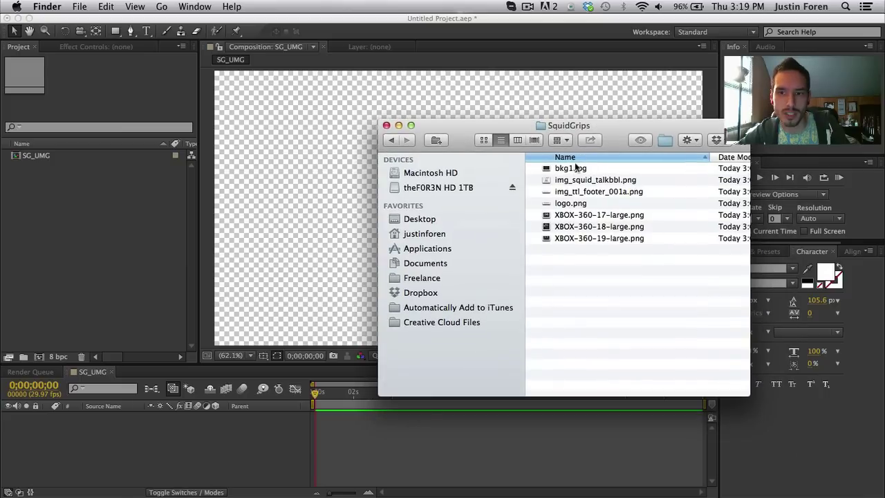
{"action": "left_click", "coordinate": [576, 168]}
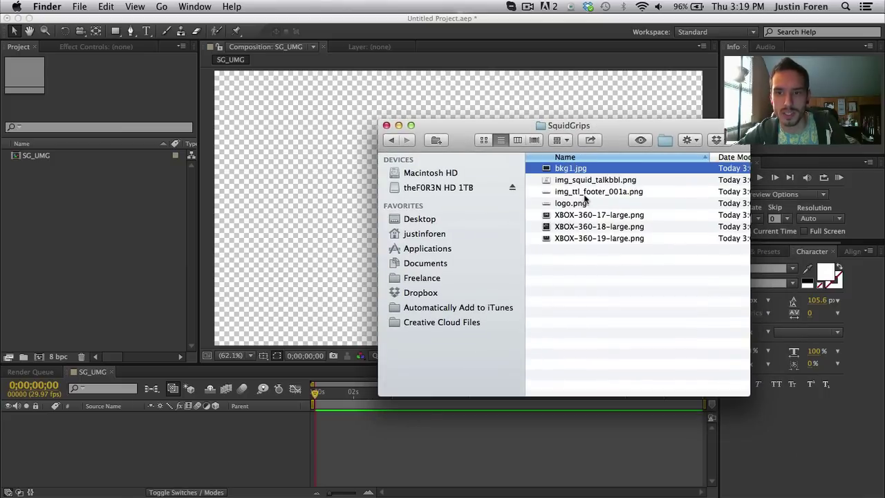
{"action": "key", "text": "space"}
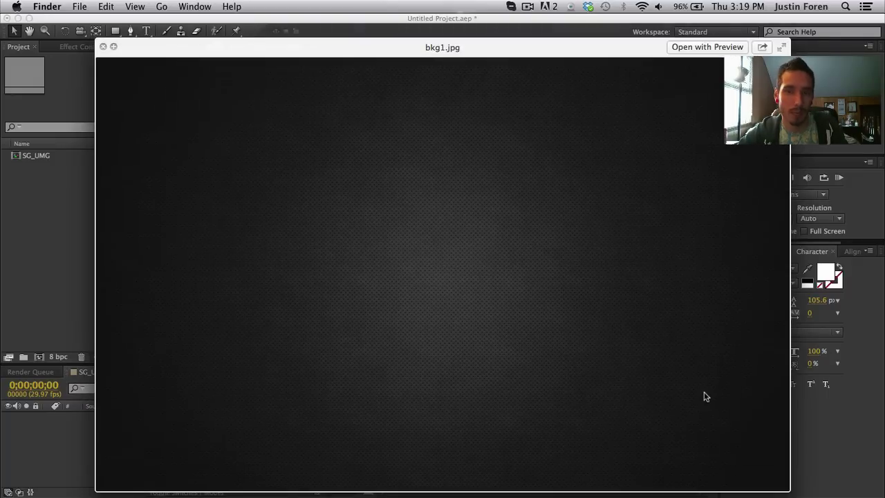
{"action": "key", "text": "Down"}
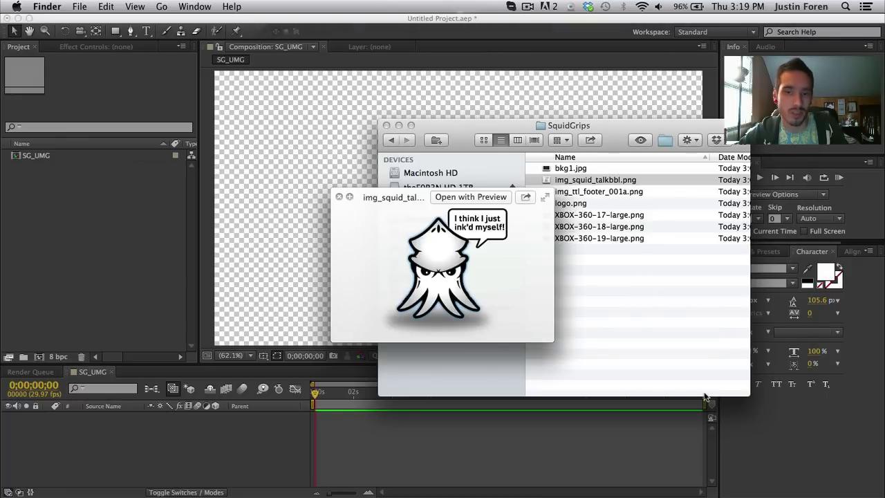
{"action": "key", "text": "Down"}
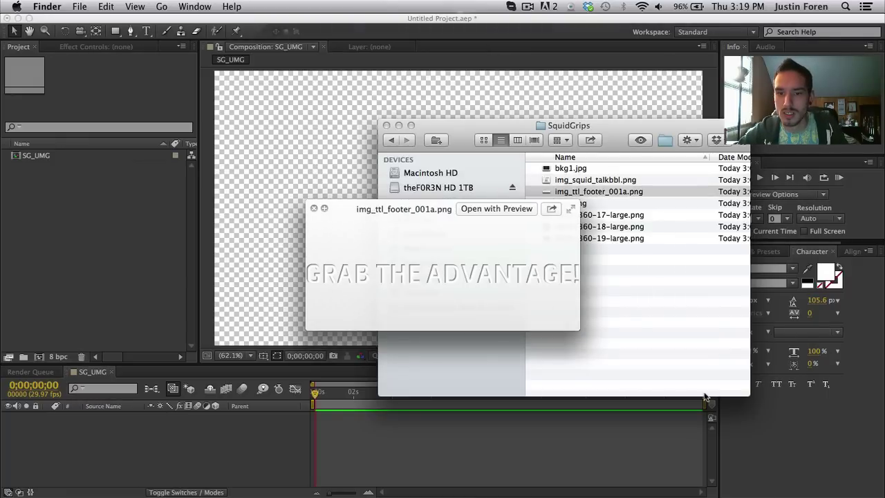
{"action": "key", "text": "Down"}
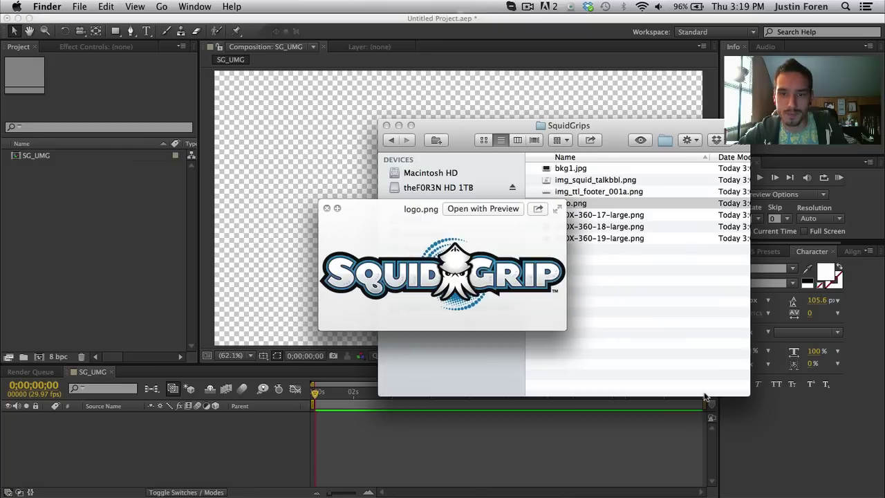
{"action": "key", "text": "Down"}
{"action": "key", "text": "Down"}
{"action": "key", "text": "Down"}
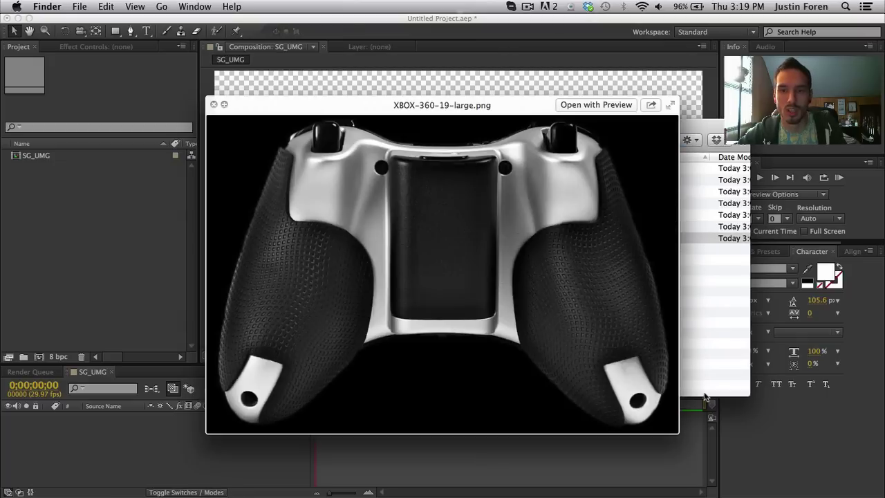
{"action": "key", "text": "space"}
{"action": "left_click", "coordinate": [635, 359]}
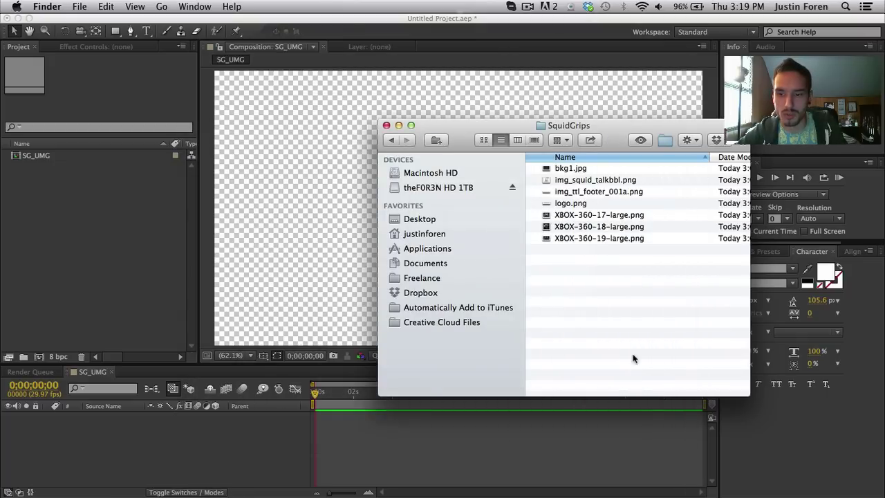
- Move How To Apply XBOX 360 SquidGrip.mp4 from the Desktop into the SquidGrips folder
{"action": "key", "text": "super+n"}
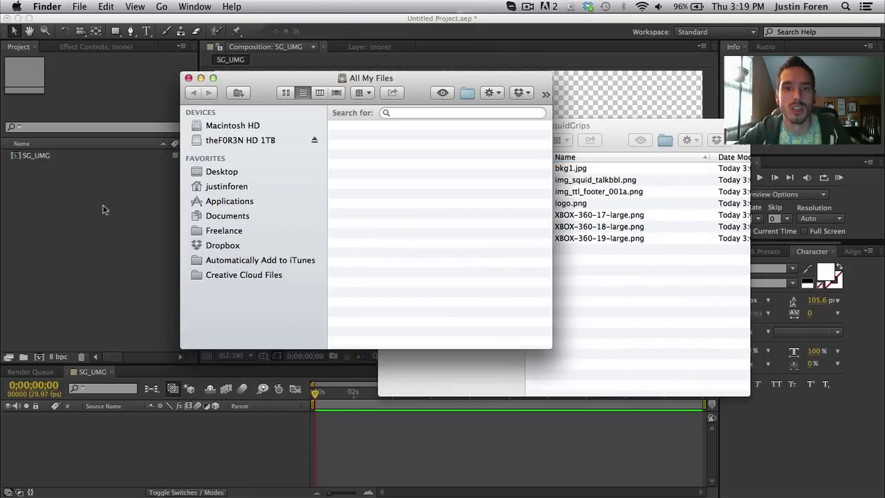
{"action": "left_click_drag", "start_coordinate": [237, 81], "coordinate": [186, 115]}
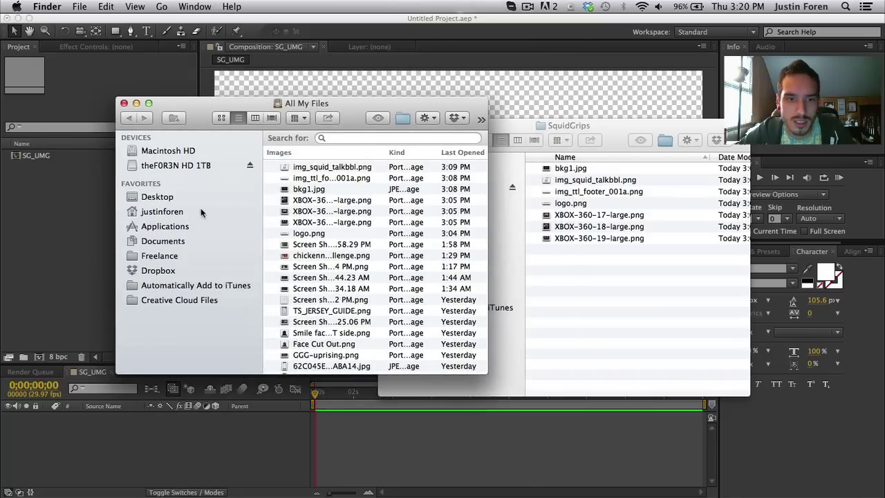
{"action": "left_click", "coordinate": [178, 211]}
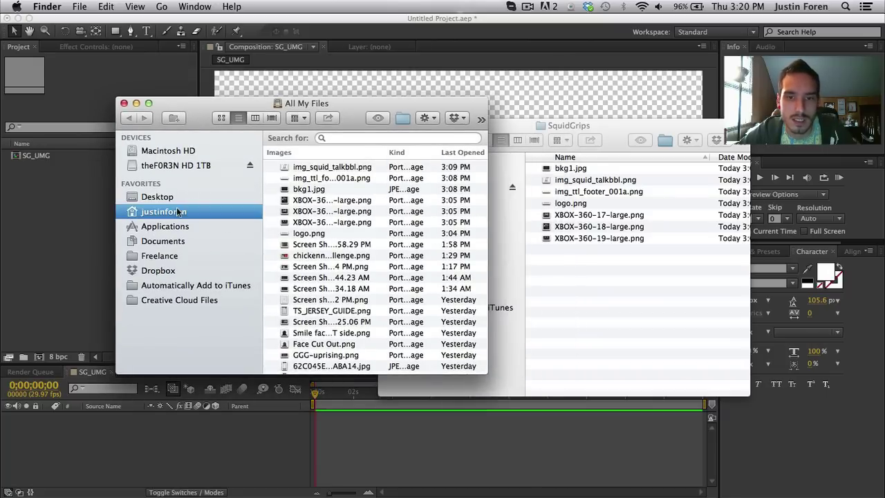
{"action": "left_click_drag", "start_coordinate": [350, 119], "coordinate": [315, 99]}
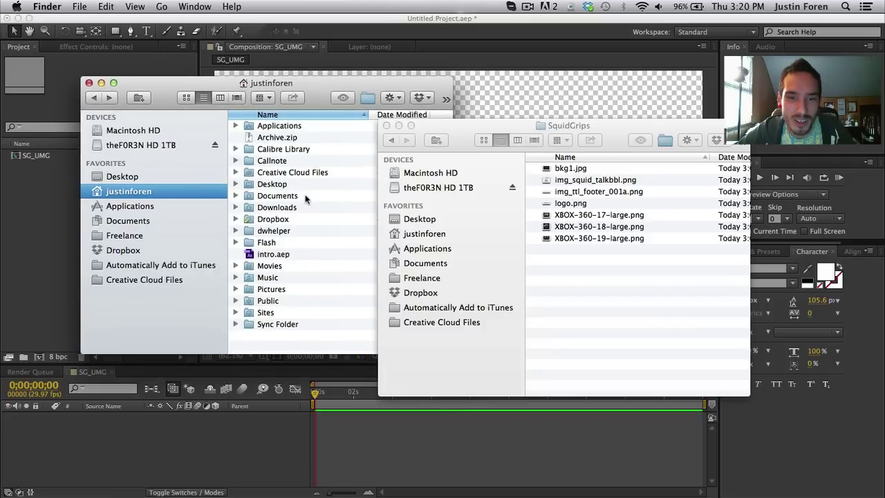
{"action": "left_click", "coordinate": [285, 210]}
{"action": "double_click", "coordinate": [285, 209]}
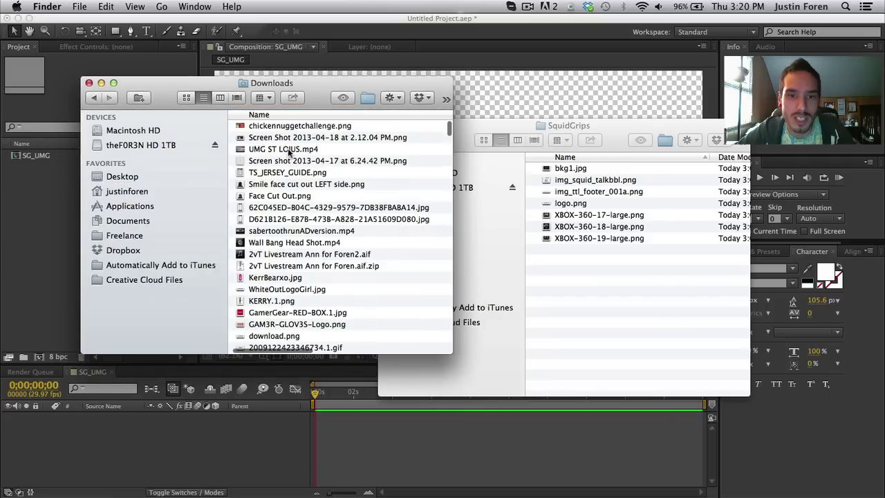
{"action": "left_click", "coordinate": [166, 177]}
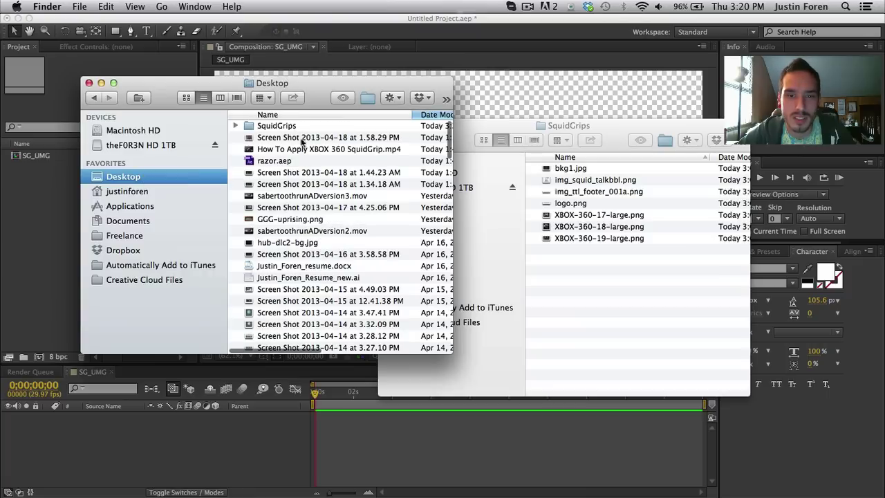
{"action": "left_click", "coordinate": [300, 148]}
{"action": "left_click_drag", "start_coordinate": [278, 151], "coordinate": [632, 300]}
{"action": "left_click", "coordinate": [89, 83]}
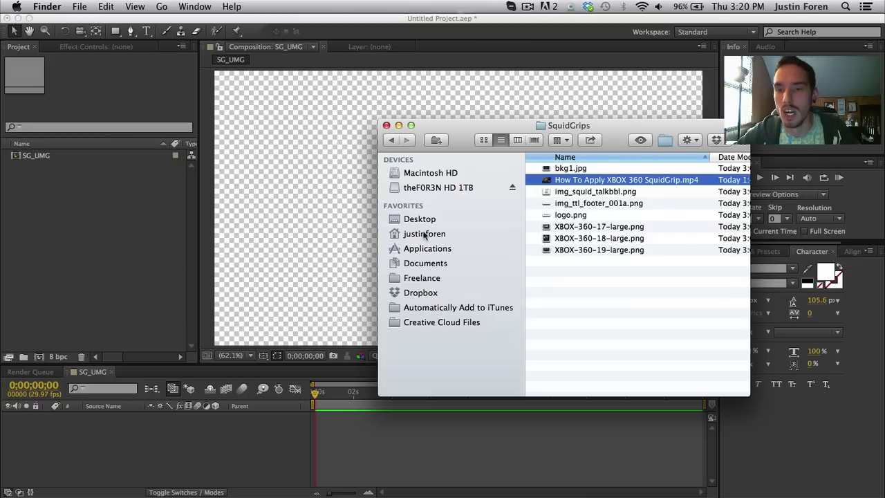
- Select all eight SquidGrips files and import them into the Project panel
{"action": "left_click", "coordinate": [587, 305]}
{"action": "left_click", "coordinate": [572, 169]}
{"action": "left_click", "coordinate": [582, 249], "text": "shift"}
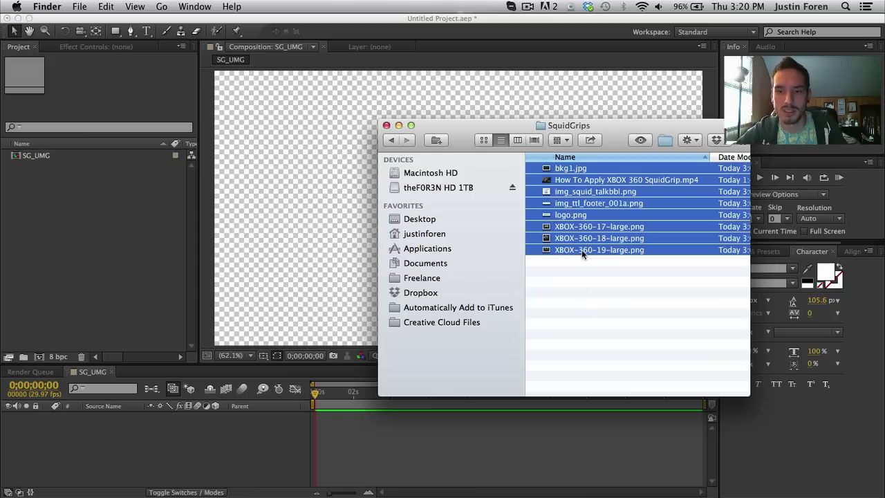
{"action": "left_click_drag", "start_coordinate": [537, 253], "coordinate": [78, 244]}
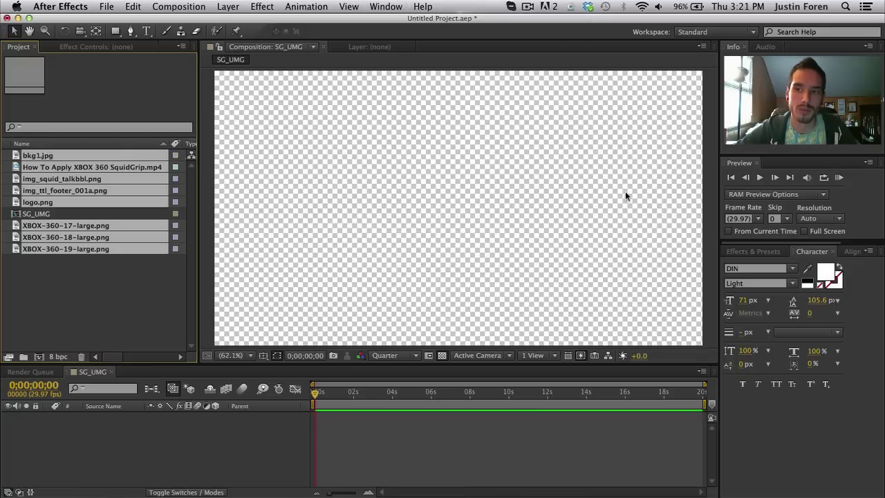
- Add bkg1.jpg to the SG_UMG timeline as layer 1
{"action": "left_click", "coordinate": [151, 280]}
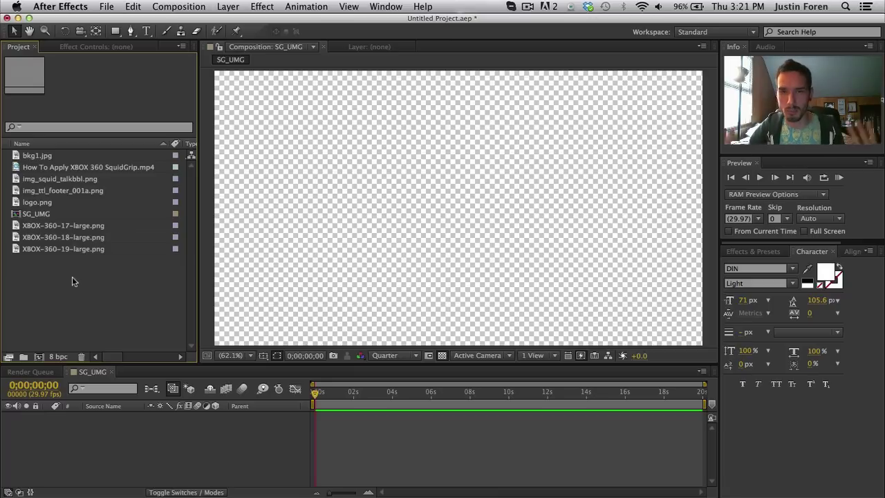
{"action": "left_click_drag", "start_coordinate": [47, 161], "coordinate": [107, 435]}
{"action": "left_click", "coordinate": [153, 448]}
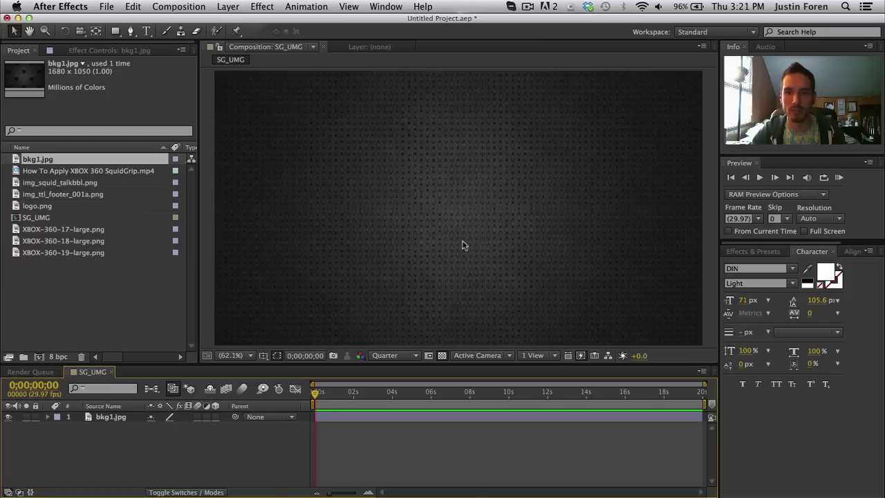
{"action": "left_click", "coordinate": [414, 356]}
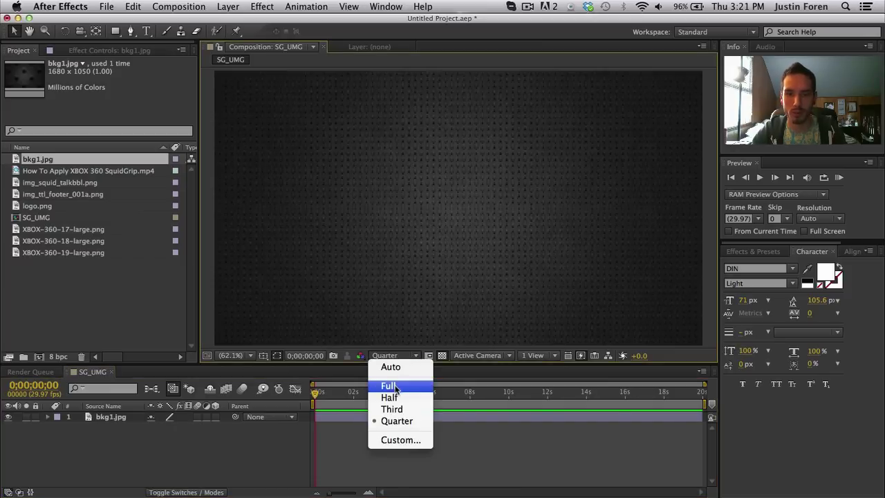
- Set viewer resolution to Full and scale bkg1.jpg up well past the comp frame
{"action": "left_click", "coordinate": [400, 383]}
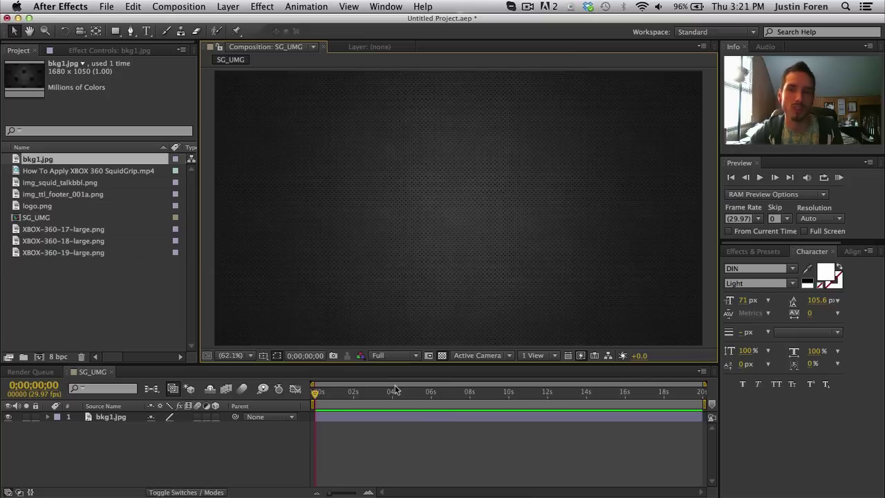
{"action": "left_click", "coordinate": [484, 169]}
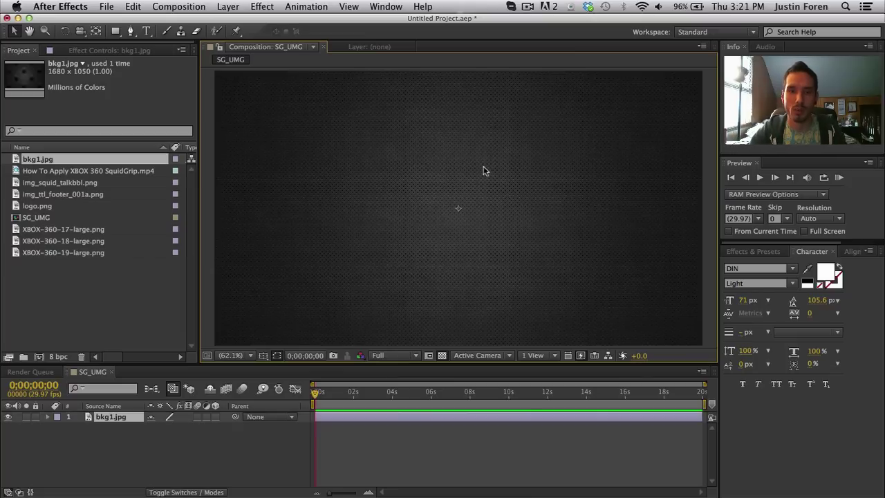
{"action": "scroll", "coordinate": [456, 187], "scroll_direction": "down", "scroll_amount": 4}
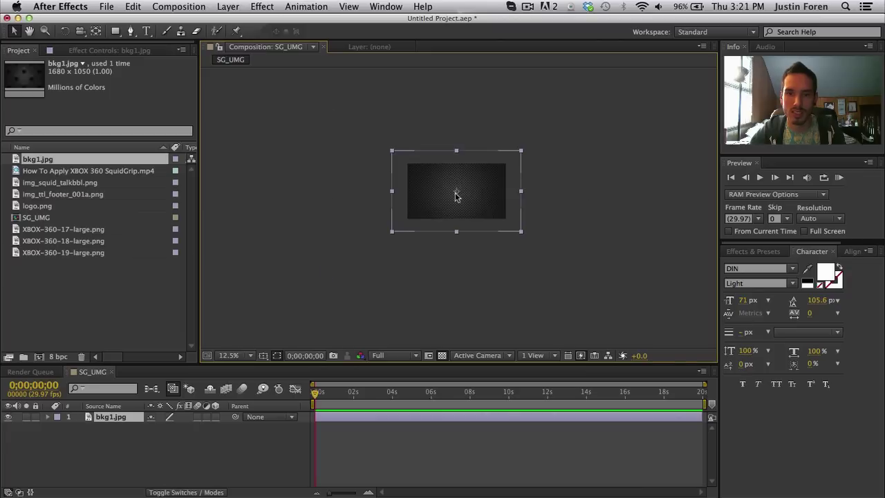
{"action": "scroll", "coordinate": [456, 190], "scroll_direction": "up", "scroll_amount": 3}
{"action": "scroll", "coordinate": [455, 194], "scroll_direction": "down", "scroll_amount": 2}
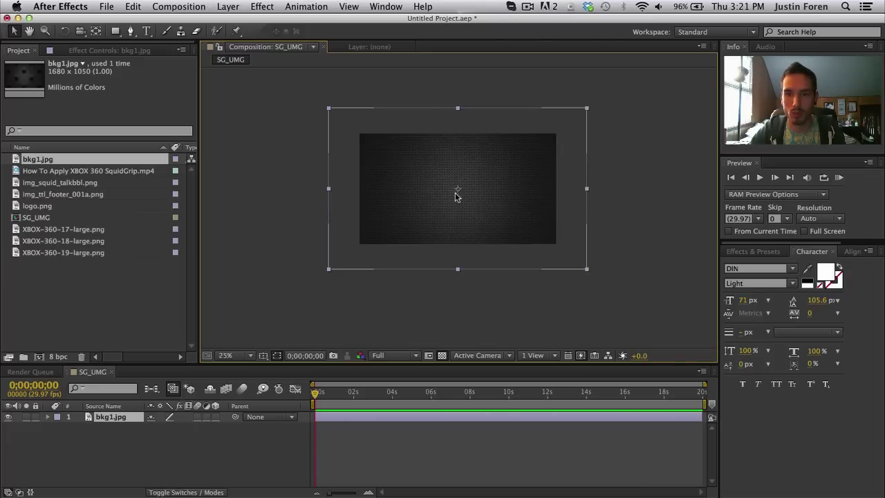
{"action": "left_click_drag", "start_coordinate": [592, 271], "coordinate": [645, 312]}
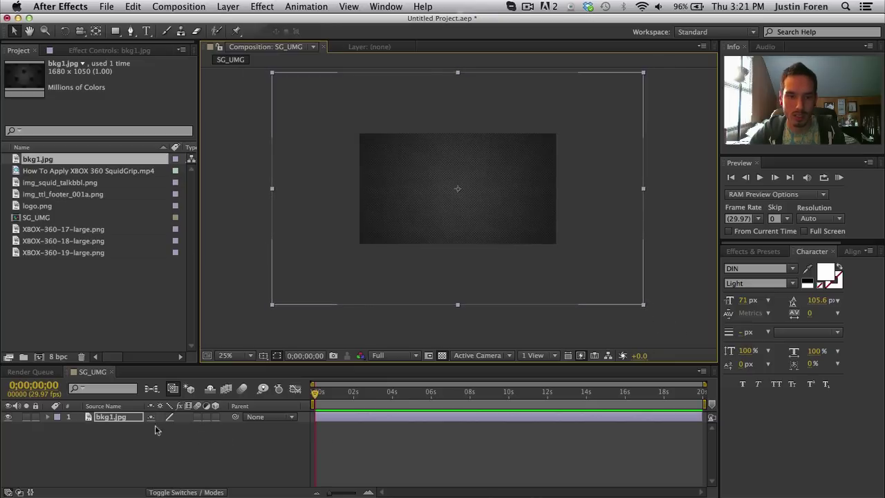
{"action": "left_click", "coordinate": [120, 451]}
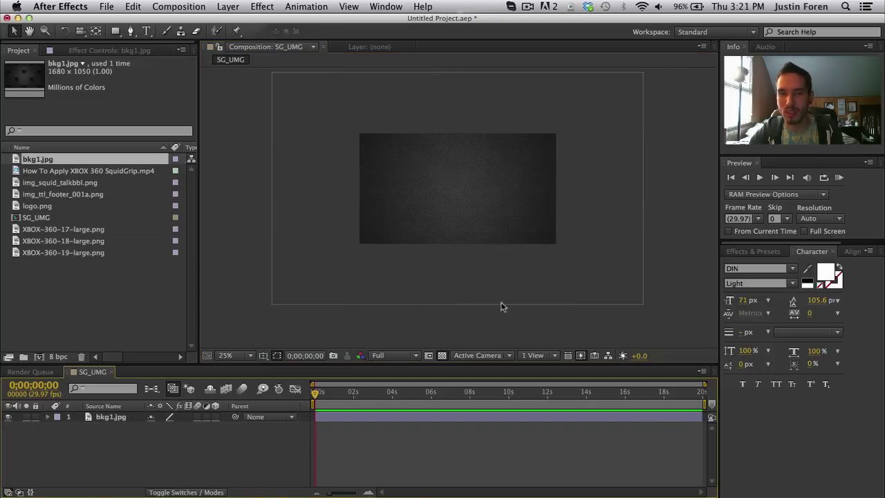
{"action": "left_click", "coordinate": [559, 258]}
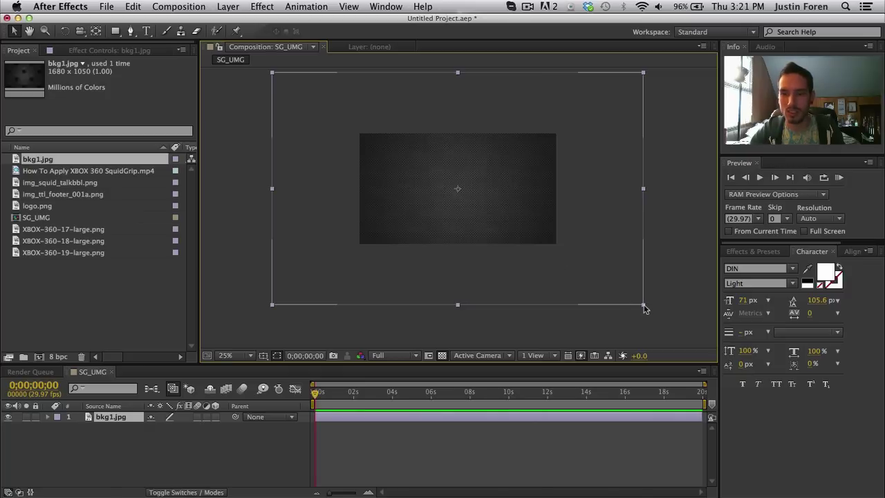
{"action": "left_click", "coordinate": [126, 426]}
{"action": "left_click", "coordinate": [126, 424]}
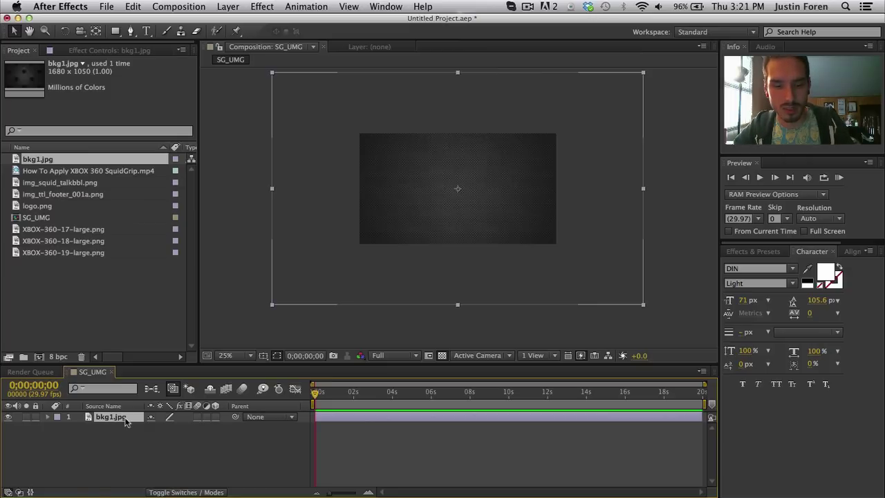
- Check bkg1.jpg's transform values, ending on Position 640.0, 360.0 at 143.8% scale
{"action": "key", "text": "s"}
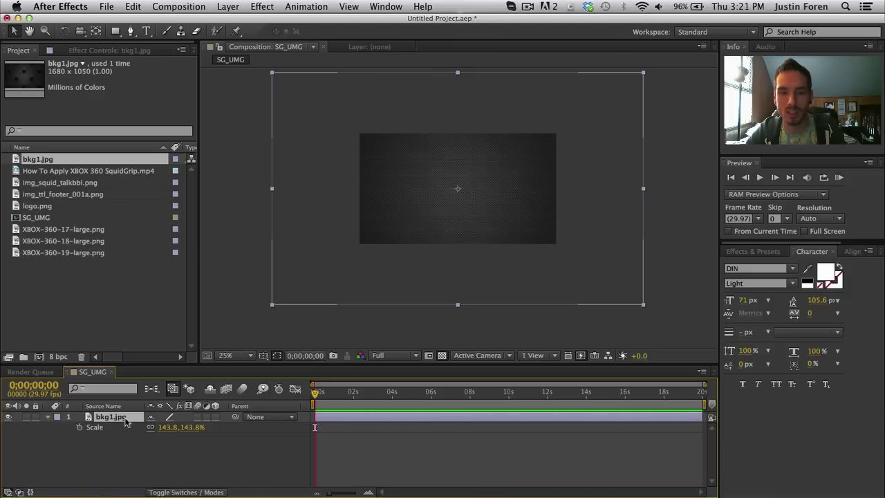
{"action": "key", "text": "t"}
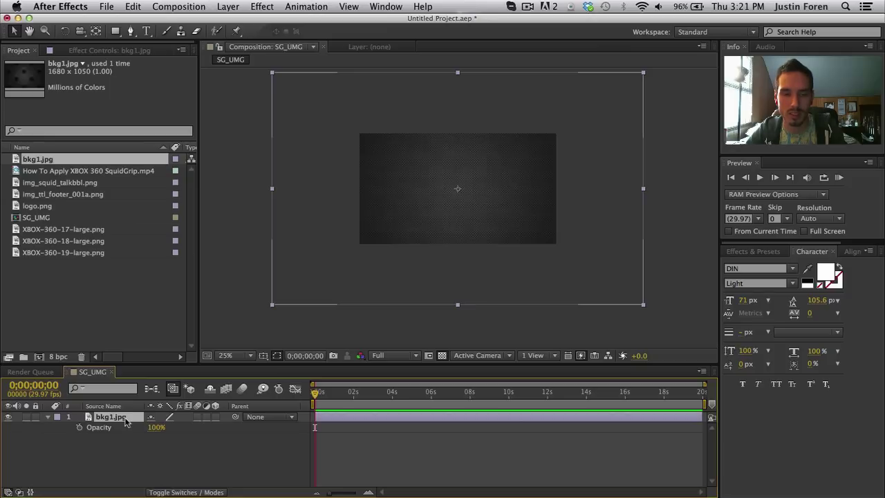
{"action": "key", "text": "r"}
{"action": "key", "text": "p"}
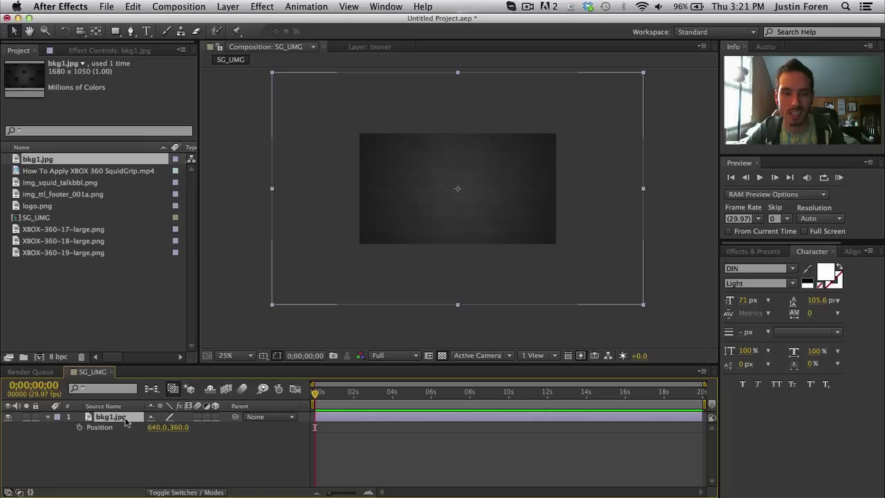
{"action": "key", "text": "a"}
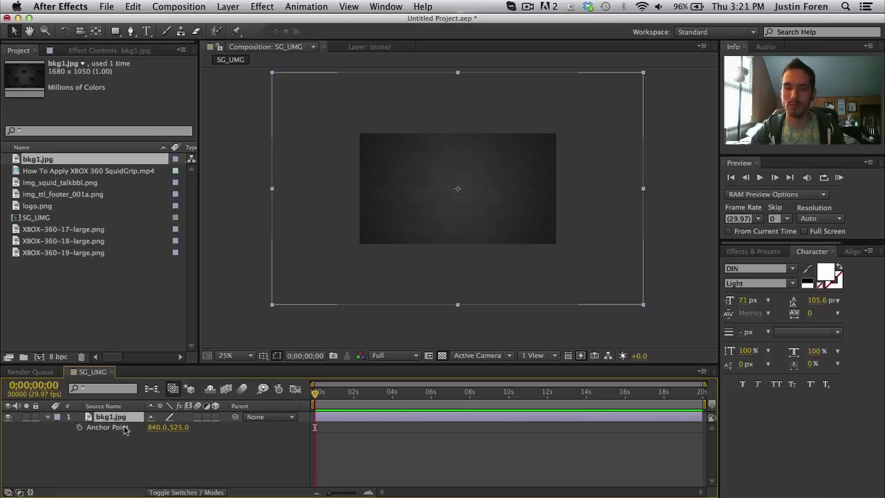
{"action": "key", "text": "a"}
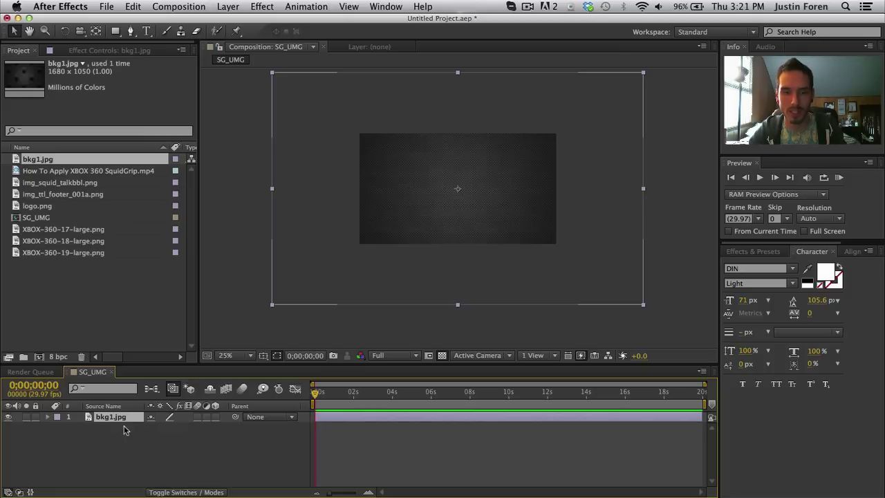
{"action": "key", "text": "a"}
{"action": "key", "text": "s"}
{"action": "key", "text": "r"}
{"action": "key", "text": "t"}
{"action": "key", "text": "p"}
{"action": "left_click", "coordinate": [123, 473]}
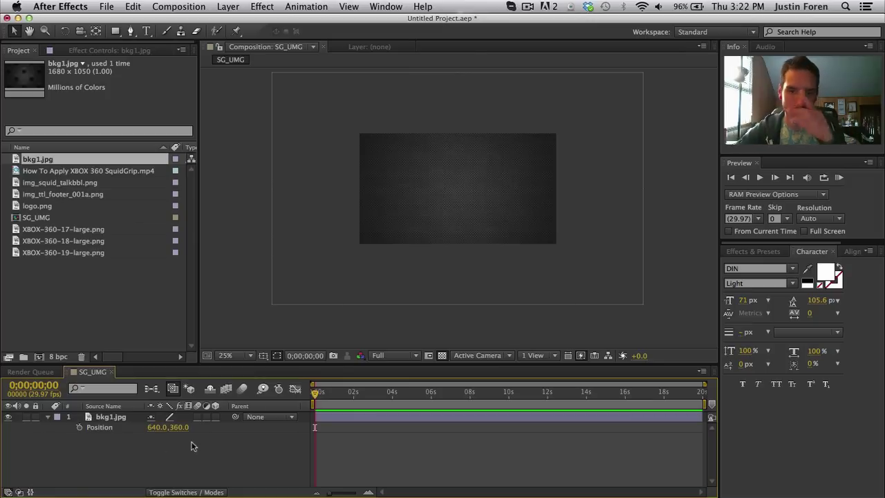
{"action": "left_click", "coordinate": [426, 256]}
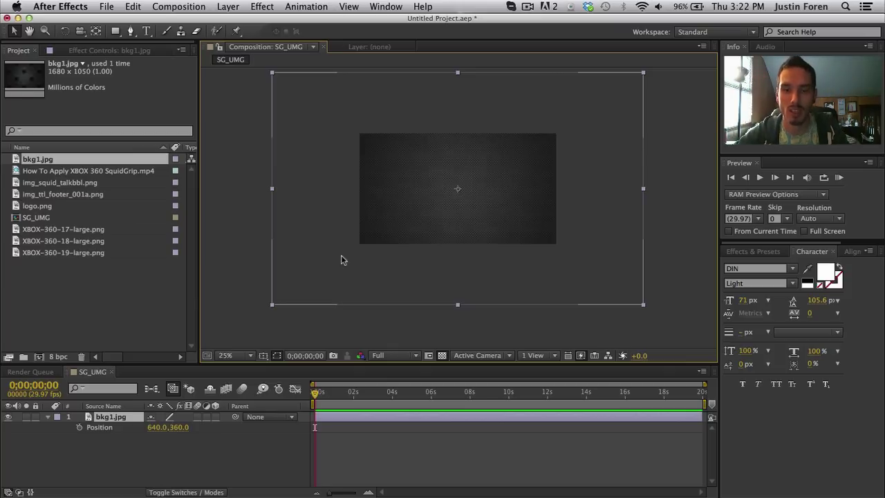
{"action": "key", "text": "period"}
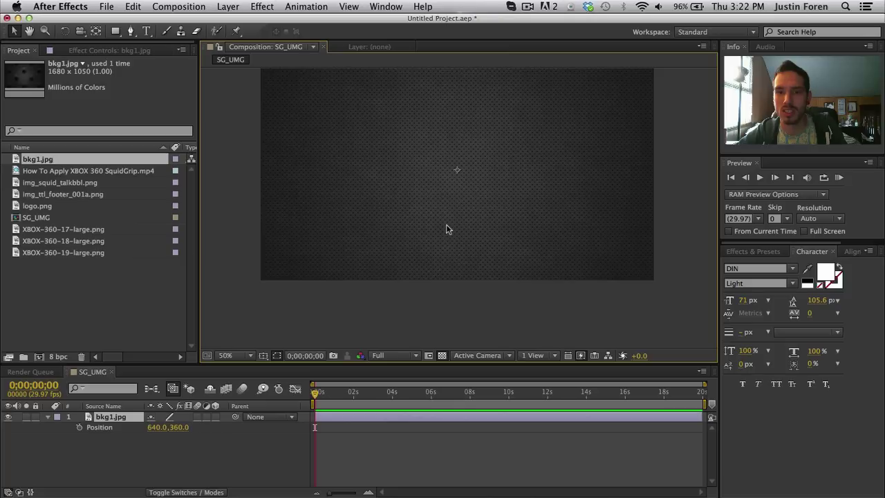
{"action": "key", "text": "h"}
{"action": "left_click_drag", "start_coordinate": [541, 151], "coordinate": [535, 201]}
{"action": "key", "text": "v"}
{"action": "left_click", "coordinate": [424, 442]}
{"action": "left_click", "coordinate": [123, 419]}
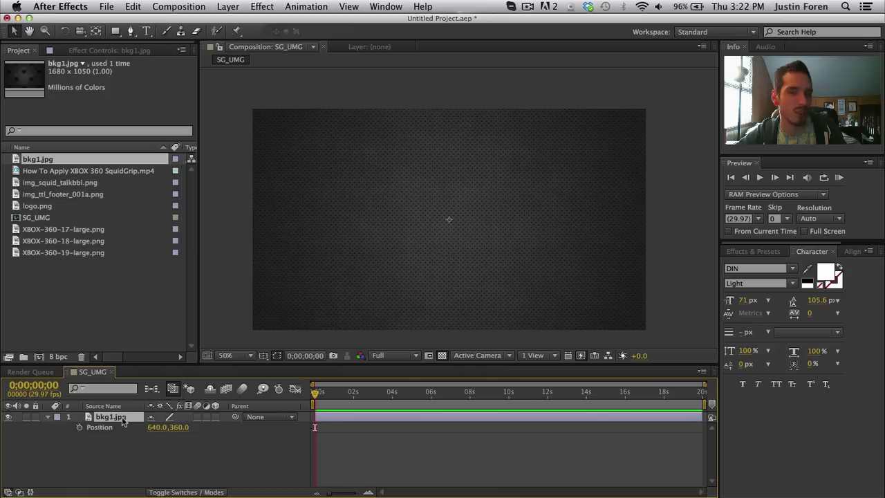
{"action": "left_click", "coordinate": [164, 454]}
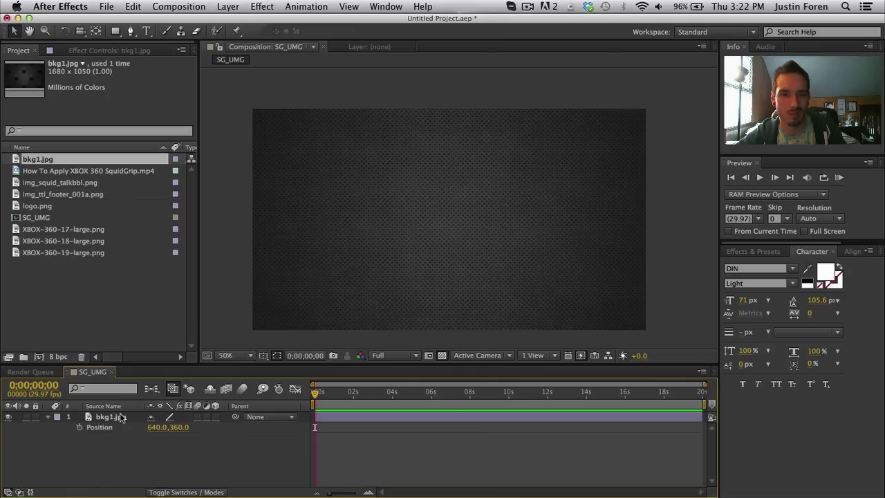
{"action": "left_click", "coordinate": [103, 320]}
{"action": "left_click_drag", "start_coordinate": [42, 208], "coordinate": [458, 222]}
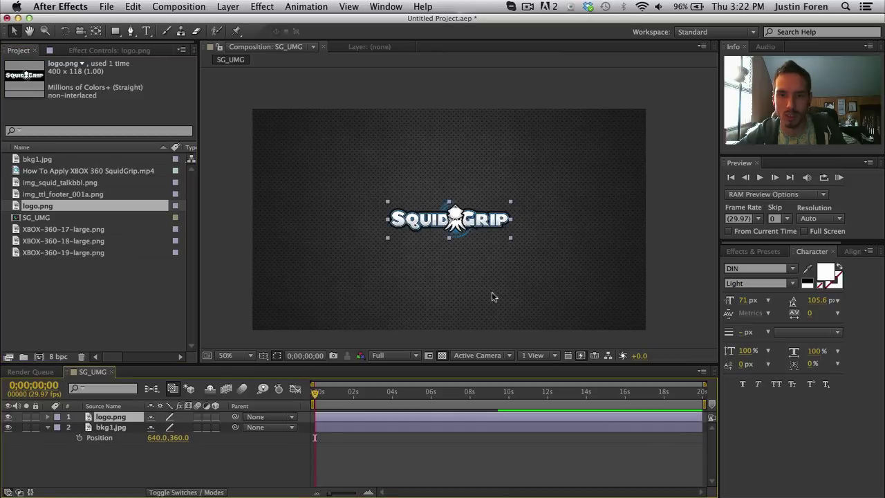
{"action": "left_click", "coordinate": [251, 286]}
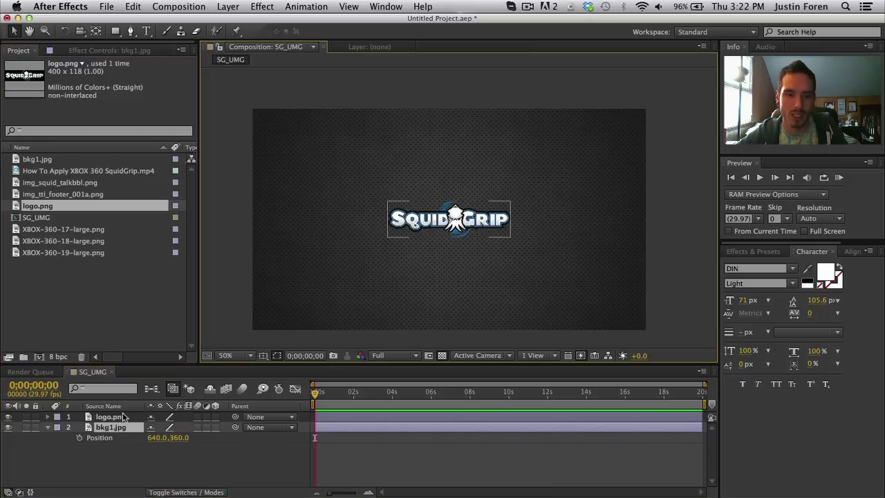
{"action": "left_click", "coordinate": [97, 417]}
{"action": "key", "text": "Delete"}
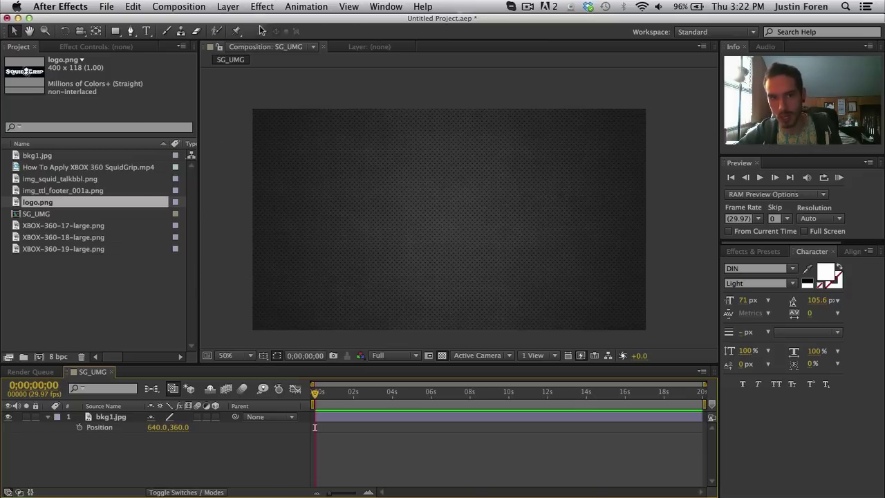
- Add a 1280×720 royal blue (0365E0) solid, Royal Blue Solid 1, above bkg1.jpg
{"action": "left_click", "coordinate": [239, 8]}
{"action": "mouse_move", "coordinate": [239, 23]}
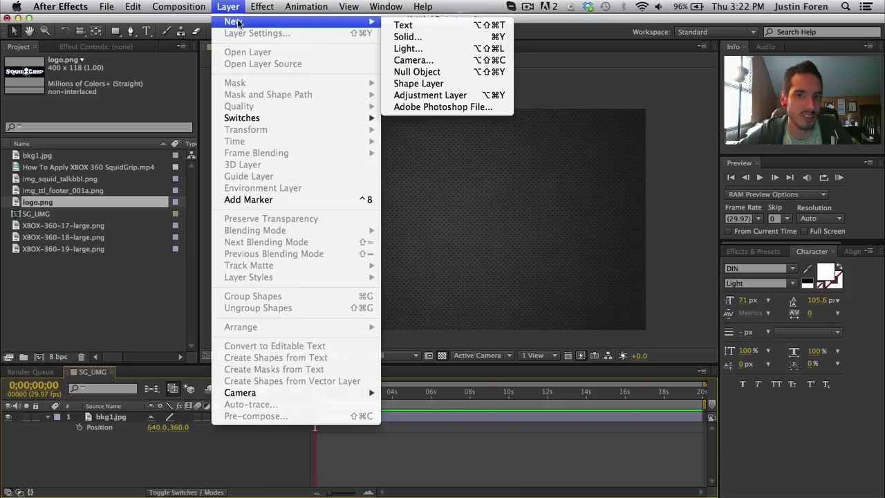
{"action": "left_click", "coordinate": [431, 38]}
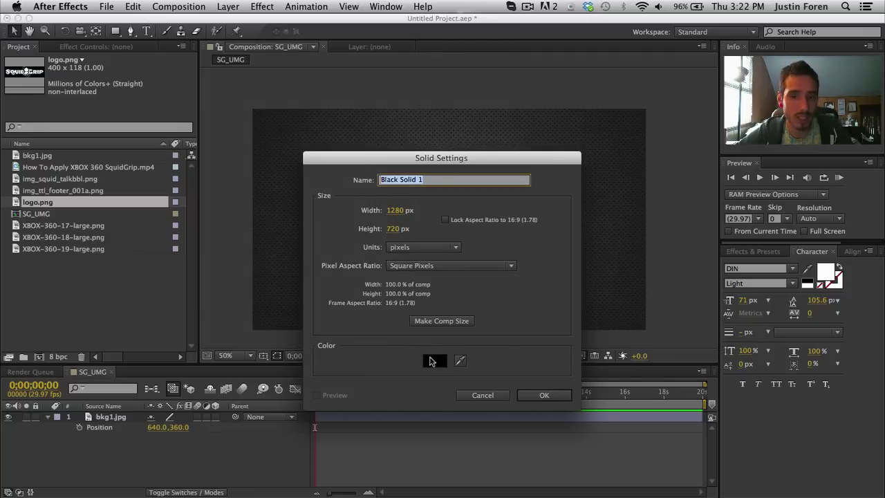
{"action": "left_click", "coordinate": [431, 361]}
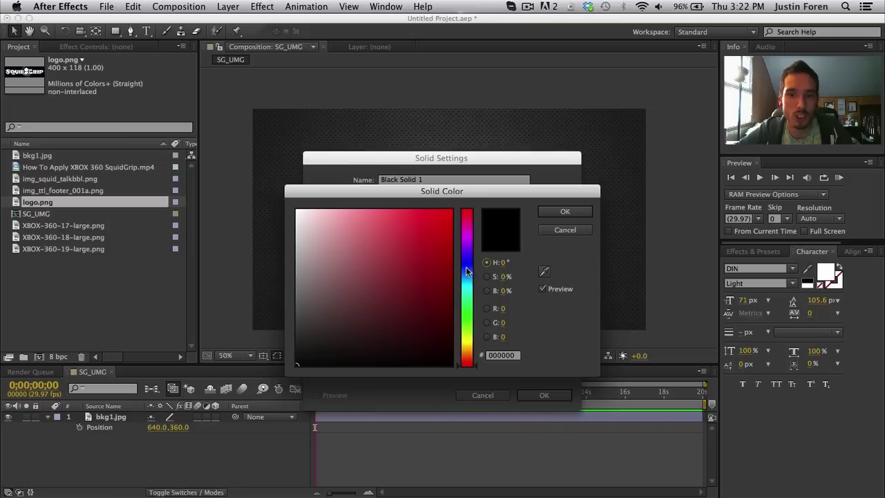
{"action": "left_click_drag", "start_coordinate": [466, 279], "coordinate": [469, 275]}
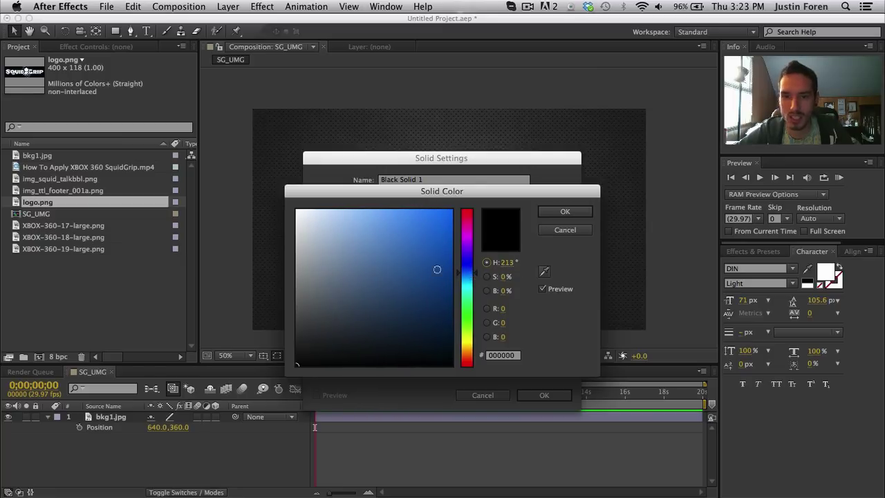
{"action": "left_click_drag", "start_coordinate": [434, 229], "coordinate": [451, 228]}
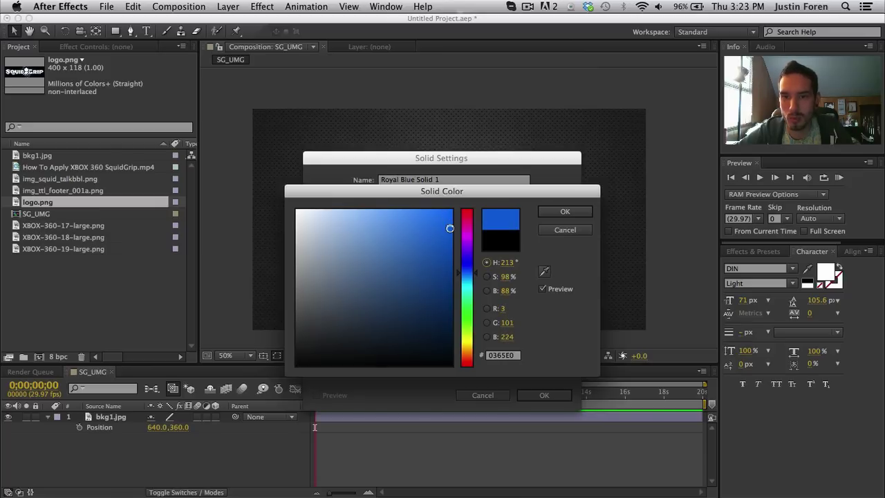
{"action": "left_click", "coordinate": [559, 215]}
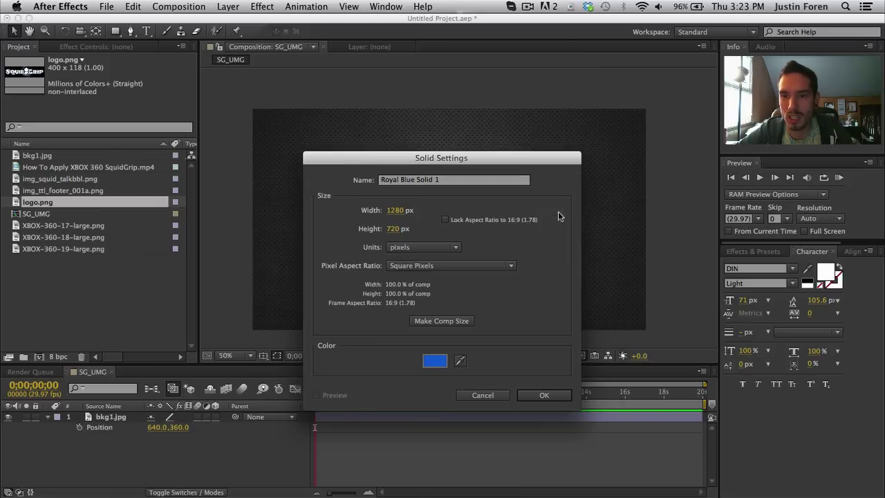
{"action": "left_click", "coordinate": [534, 394]}
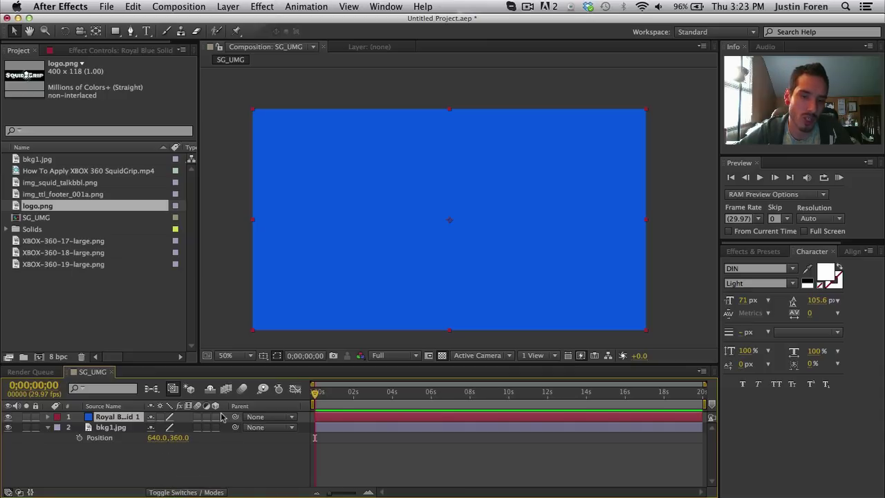
- Leave Royal Blue Solid 1 unparented, with its 3D and adjustment-layer switches off
{"action": "left_click", "coordinate": [293, 418]}
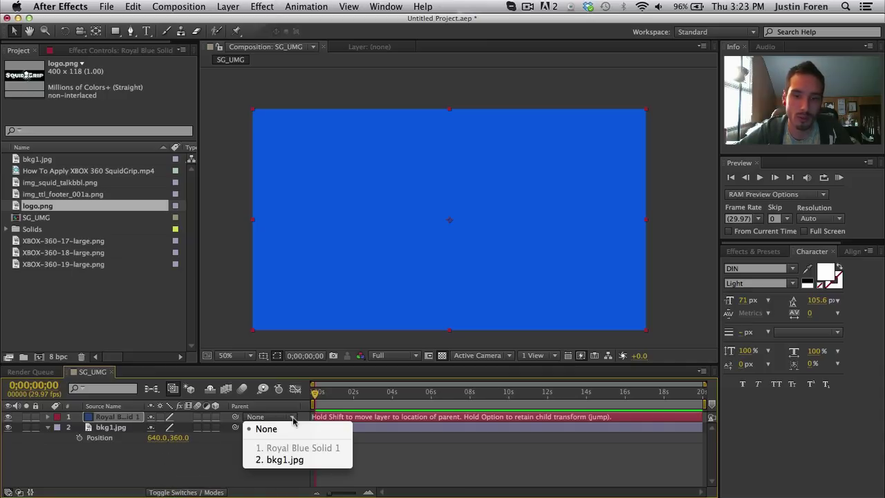
{"action": "left_click", "coordinate": [293, 424]}
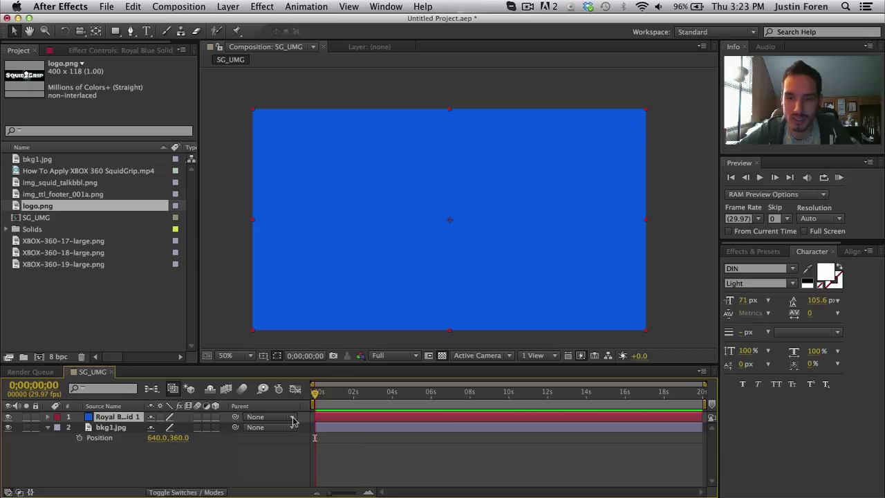
{"action": "left_click", "coordinate": [215, 417]}
{"action": "left_click", "coordinate": [215, 417]}
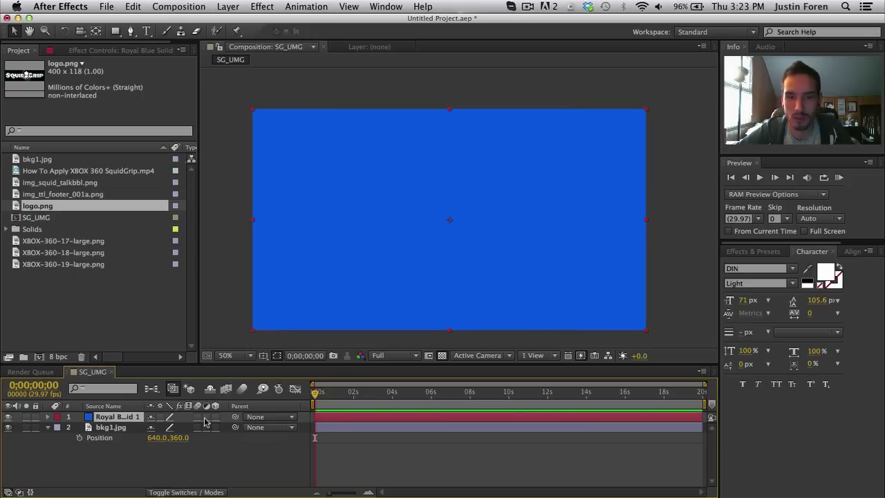
{"action": "left_click", "coordinate": [206, 417]}
{"action": "left_click", "coordinate": [206, 417]}
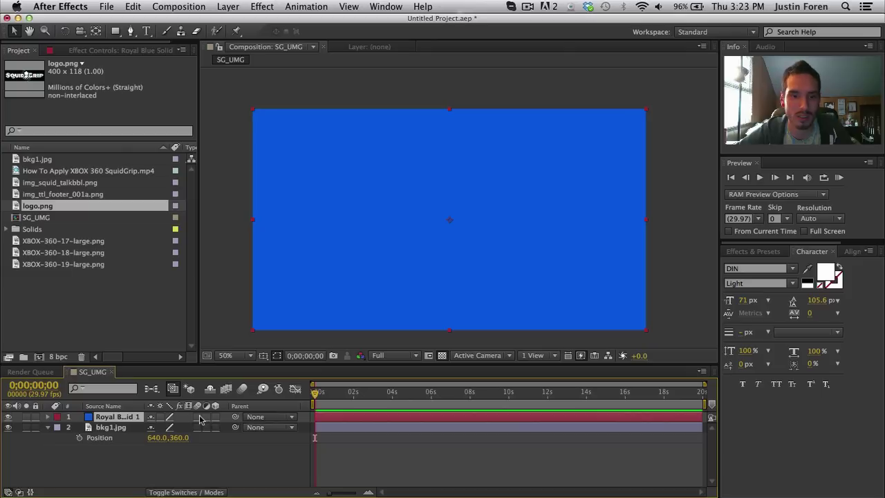
{"action": "left_click", "coordinate": [199, 418]}
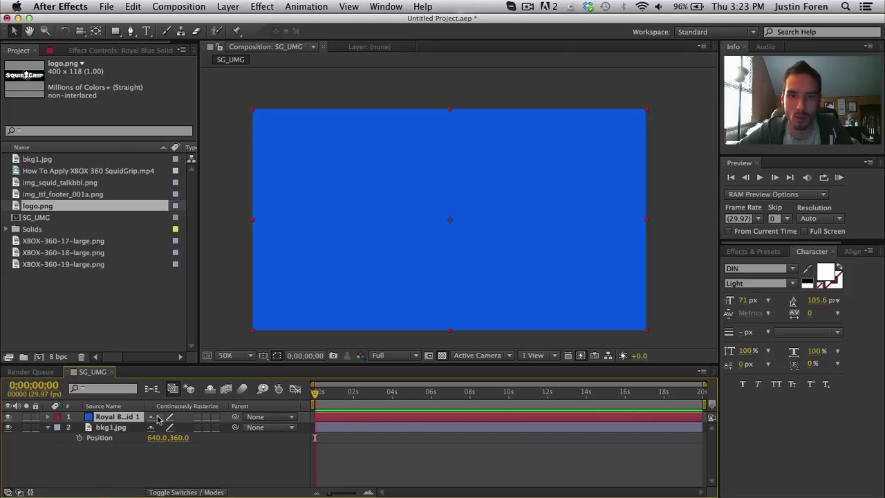
- Try Multiply on Royal Blue Solid 1, then set its mode to Color to tint bkg1.jpg blue
{"action": "left_click", "coordinate": [187, 492]}
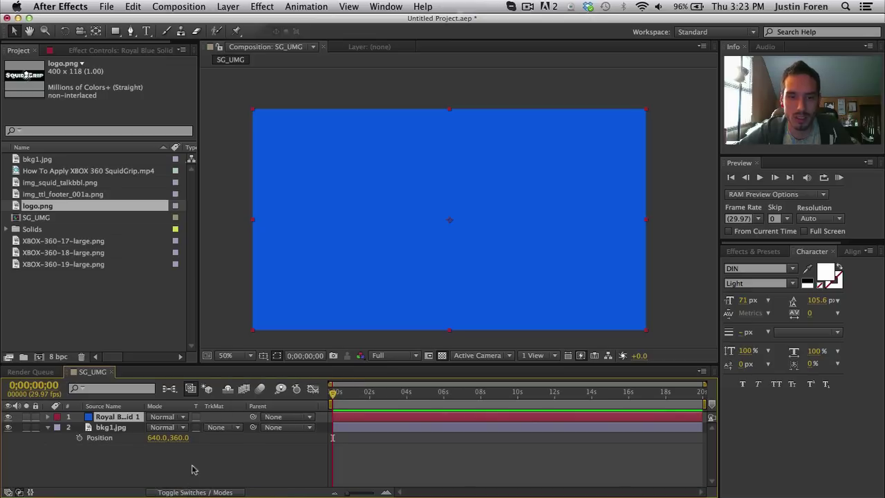
{"action": "left_click", "coordinate": [181, 418]}
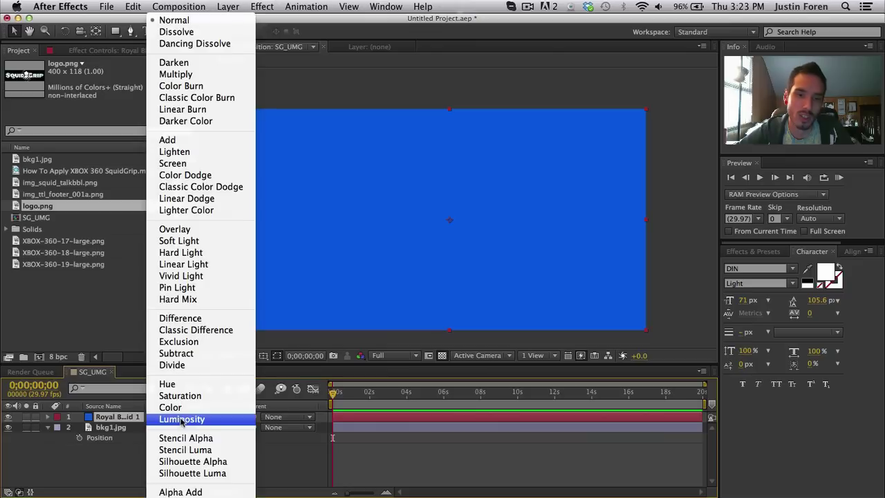
{"action": "left_click", "coordinate": [202, 77]}
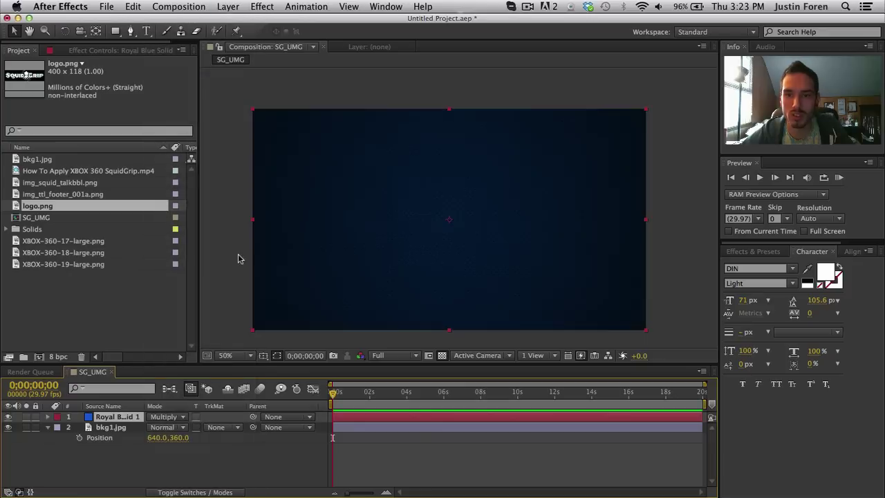
{"action": "left_click", "coordinate": [167, 419]}
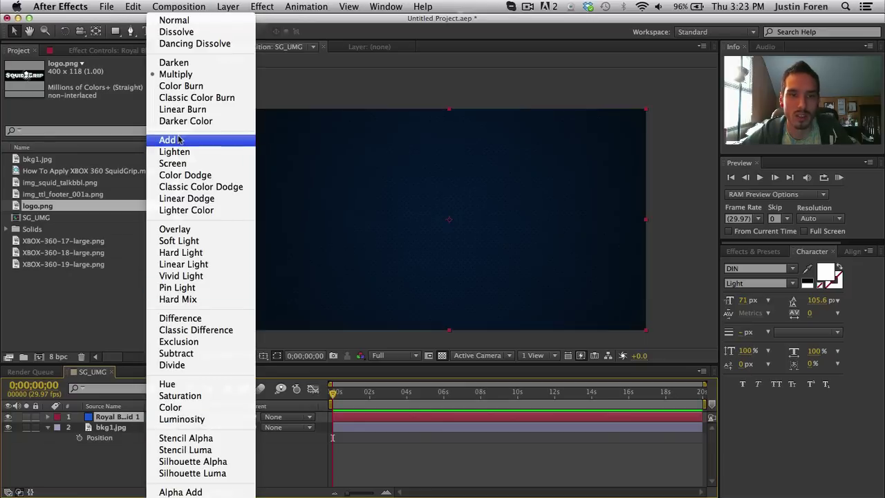
{"action": "left_click", "coordinate": [174, 407]}
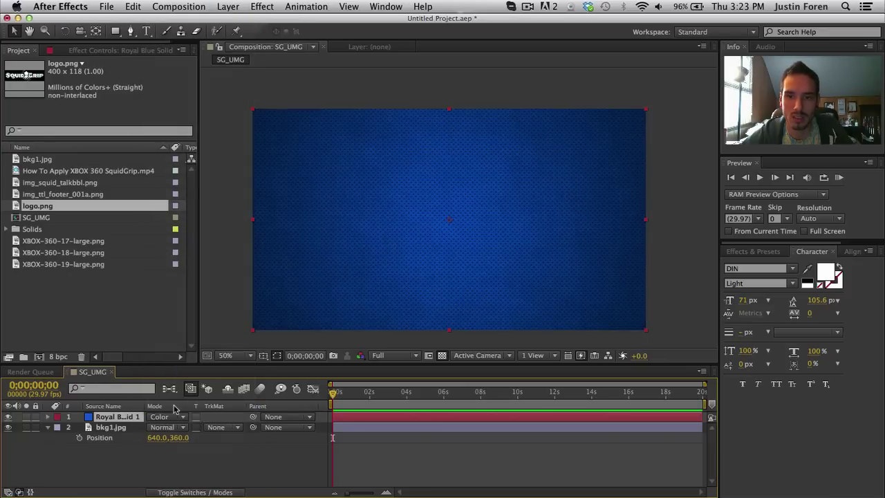
{"action": "left_click", "coordinate": [143, 462]}
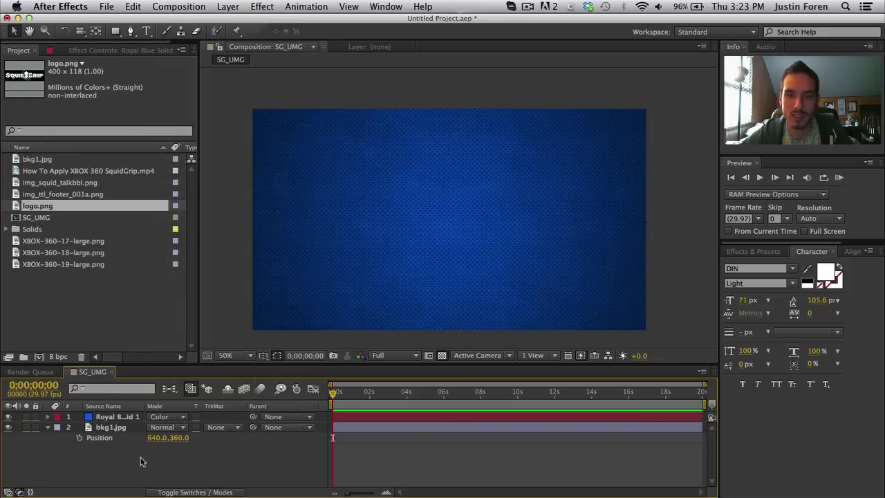
{"action": "left_click", "coordinate": [134, 423]}
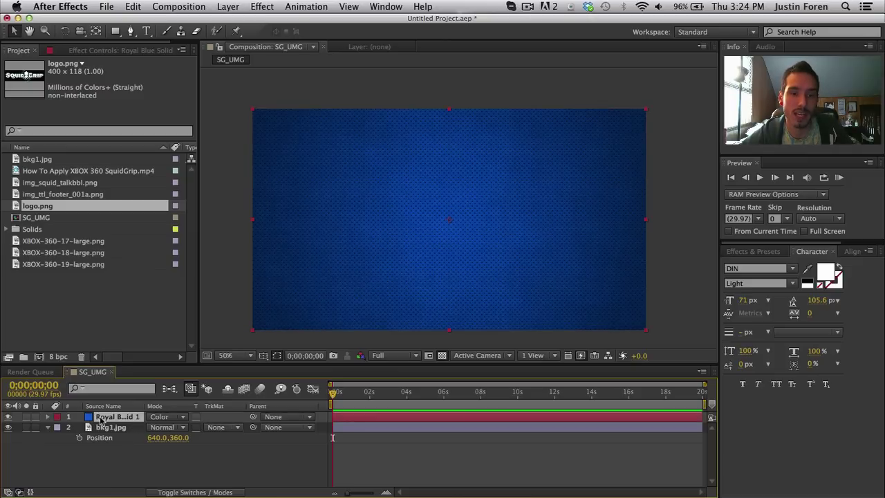
{"action": "double_click", "coordinate": [103, 418]}
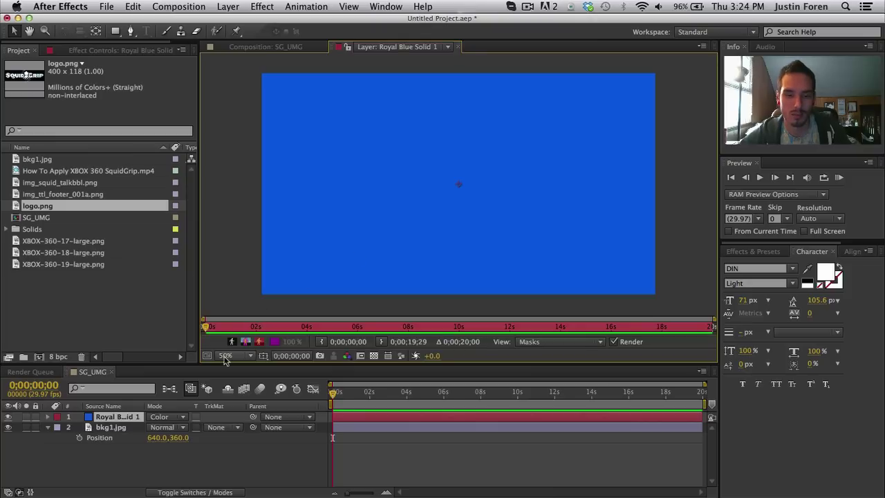
{"action": "left_click", "coordinate": [173, 417]}
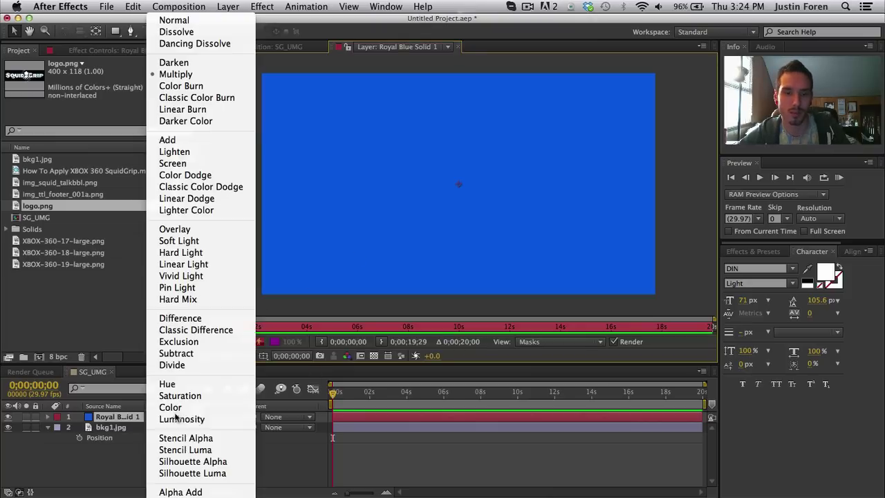
{"action": "left_click", "coordinate": [182, 408]}
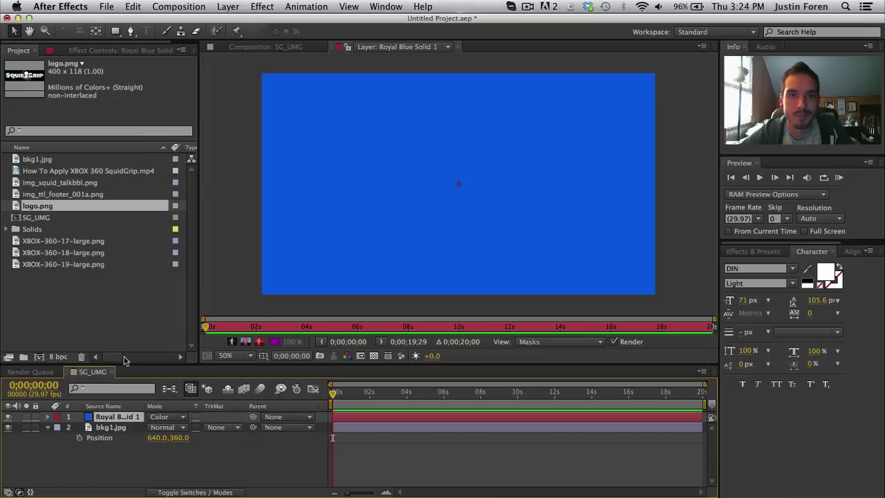
{"action": "left_click", "coordinate": [134, 451]}
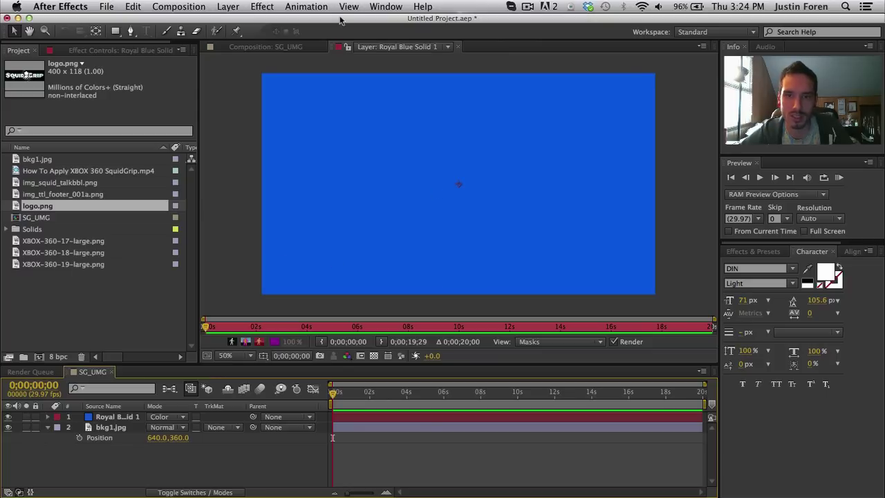
{"action": "left_click", "coordinate": [457, 46]}
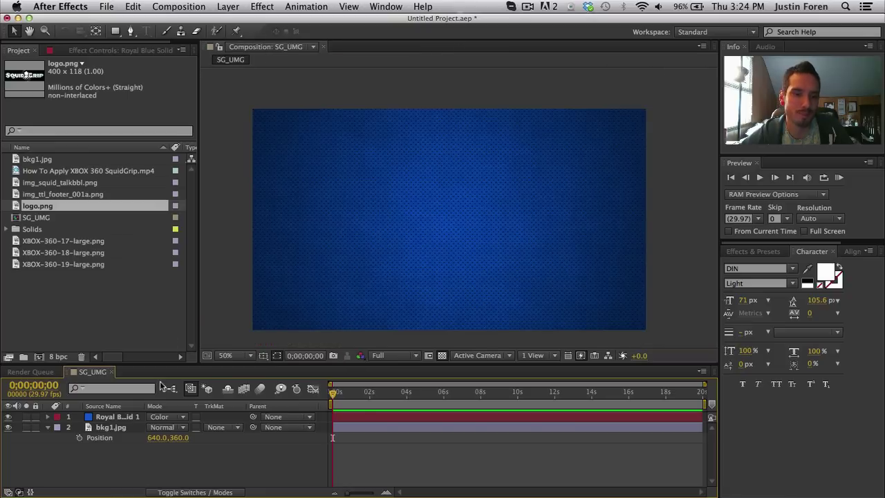
- Recolour the solid to 002D65 in Solid Settings, making it Deep Royal Blue Solid 1
{"action": "left_click", "coordinate": [131, 417]}
{"action": "left_click", "coordinate": [262, 6]}
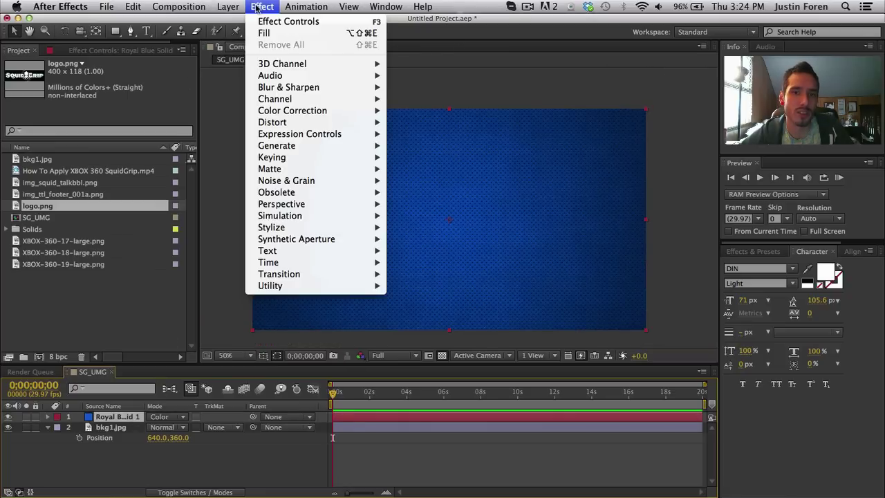
{"action": "mouse_move", "coordinate": [228, 6]}
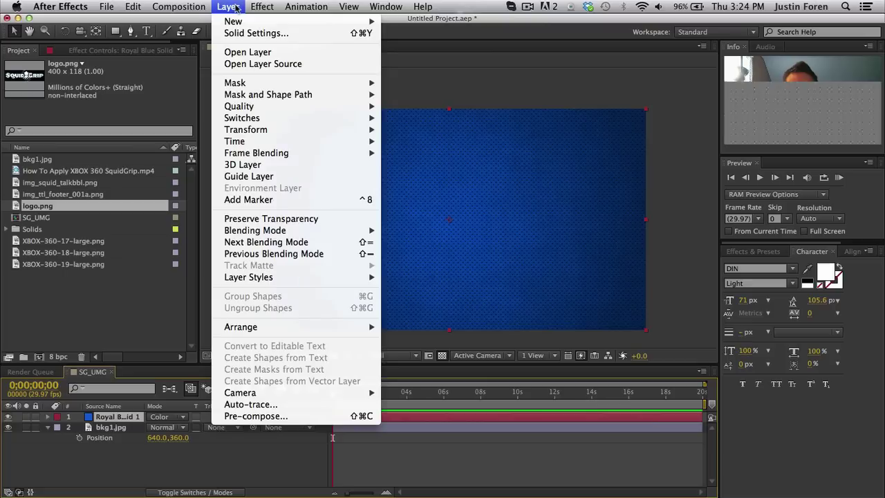
{"action": "left_click", "coordinate": [241, 34]}
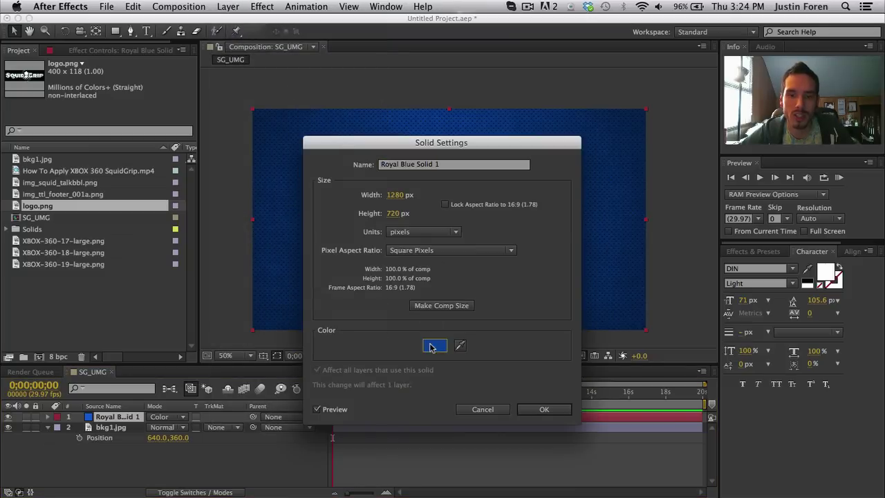
{"action": "left_click", "coordinate": [435, 344]}
{"action": "mouse_move", "coordinate": [420, 286]}
{"action": "left_mouse_down"}
{"action": "mouse_move", "coordinate": [438, 296]}
{"action": "mouse_move", "coordinate": [449, 291]}
{"action": "mouse_move", "coordinate": [446, 273]}
{"action": "mouse_move", "coordinate": [453, 282]}
{"action": "mouse_move", "coordinate": [456, 333]}
{"action": "mouse_move", "coordinate": [449, 310]}
{"action": "mouse_move", "coordinate": [458, 305]}
{"action": "left_mouse_up"}
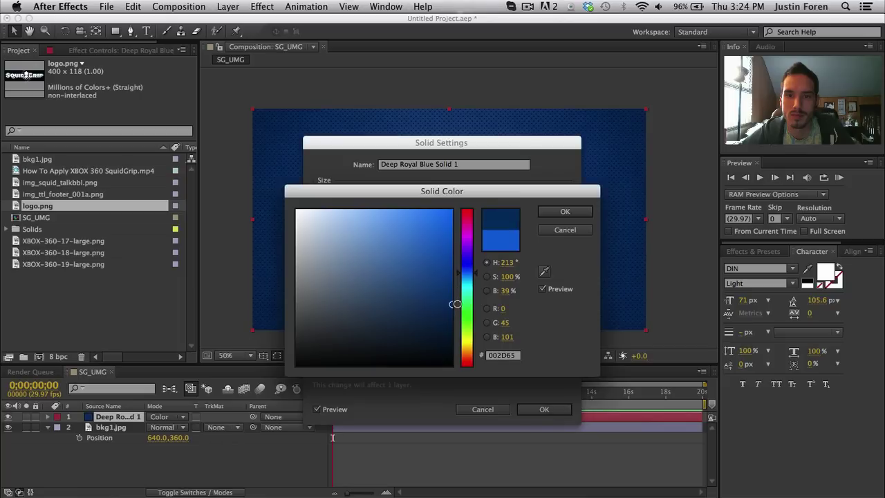
{"action": "left_click", "coordinate": [566, 213]}
{"action": "left_click", "coordinate": [544, 408]}
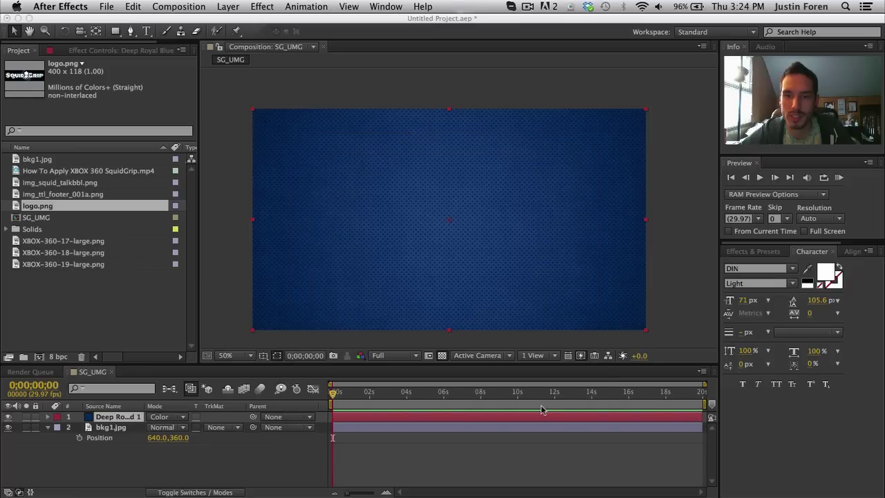
- Add a new adjustment layer to the SG_UMG composition
{"action": "left_click", "coordinate": [429, 479]}
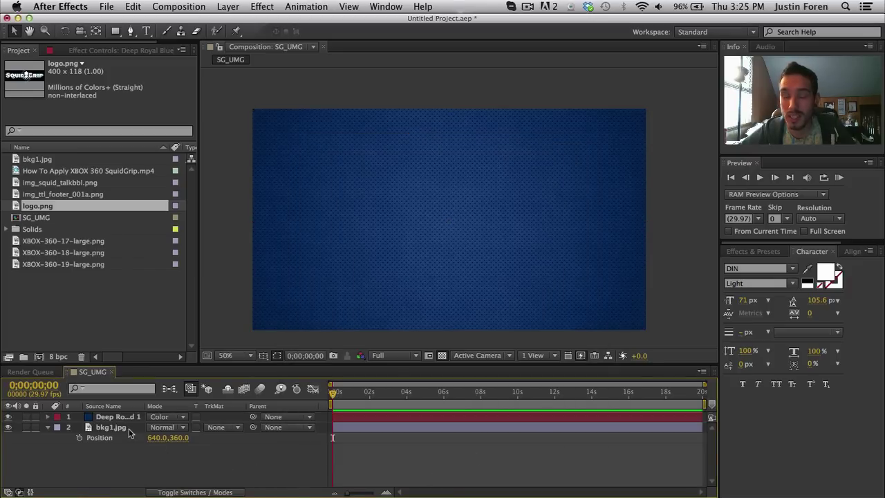
{"action": "left_click", "coordinate": [196, 8]}
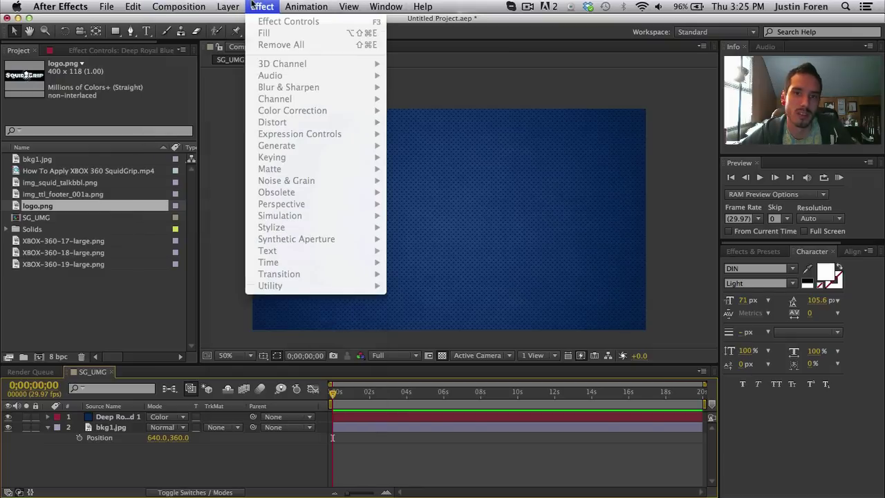
{"action": "mouse_move", "coordinate": [235, 22]}
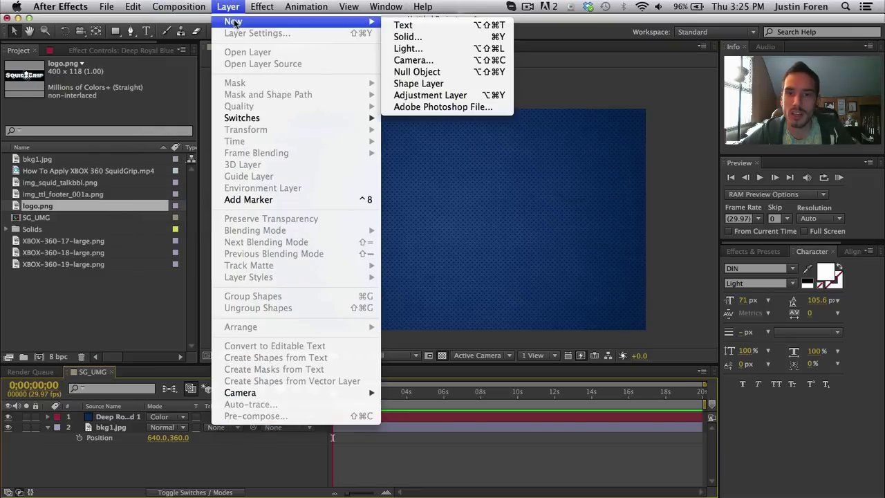
{"action": "left_click", "coordinate": [410, 96]}
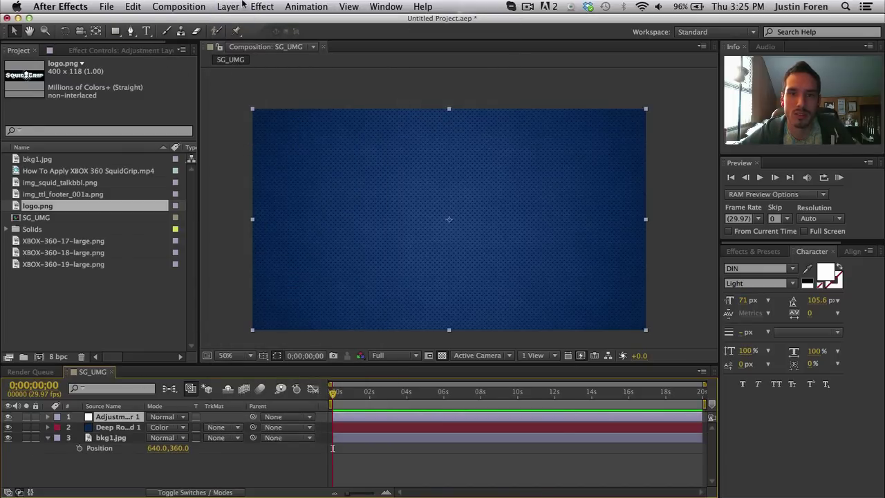
- Apply the Color Correction > Curves effect to Adjustment Layer 1
{"action": "left_click", "coordinate": [263, 6]}
{"action": "left_click", "coordinate": [262, 6]}
{"action": "left_click", "coordinate": [263, 6]}
{"action": "mouse_move", "coordinate": [274, 132]}
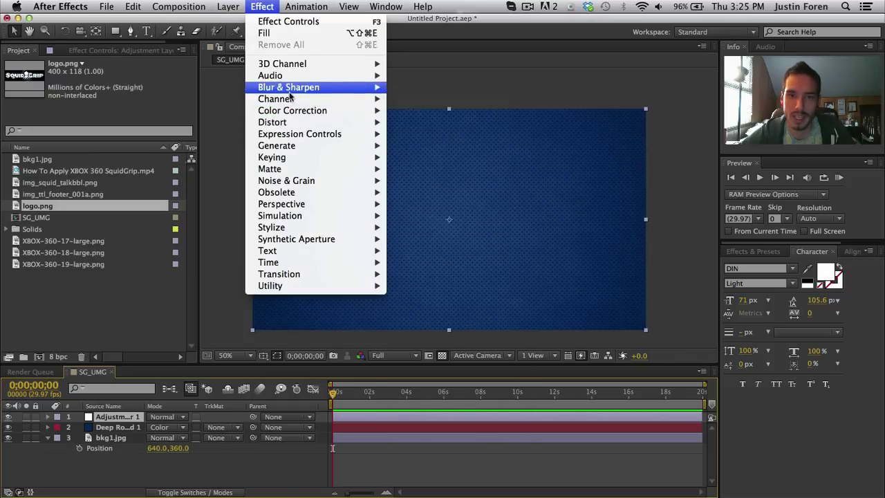
{"action": "mouse_move", "coordinate": [290, 112]}
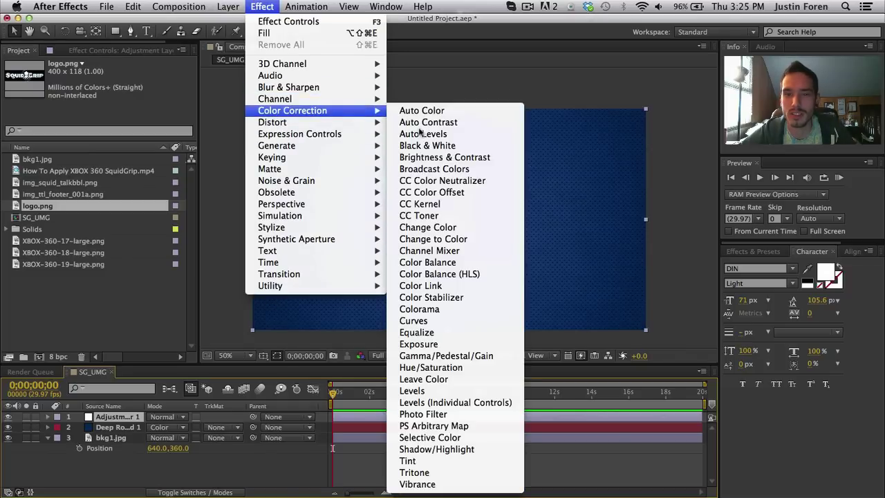
{"action": "left_click", "coordinate": [415, 321]}
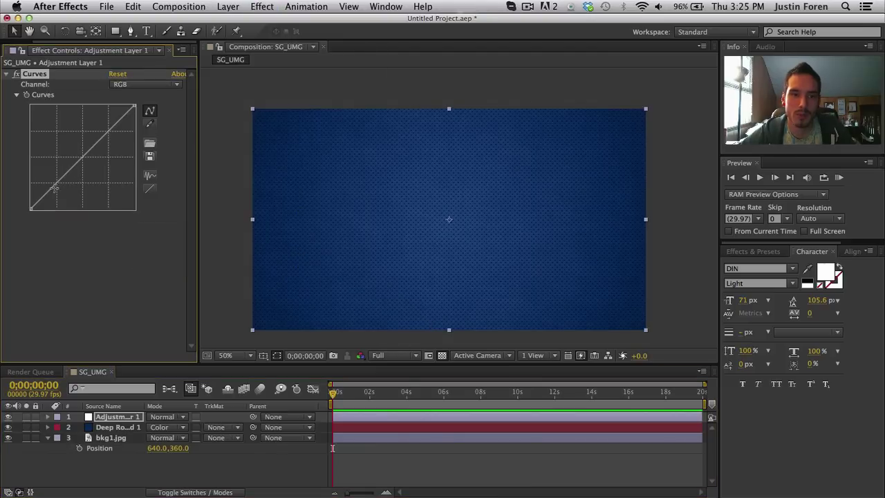
- Drag the lower and upper curve points into an S-curve for more contrast
{"action": "mouse_move", "coordinate": [63, 191]}
{"action": "left_mouse_down"}
{"action": "mouse_move", "coordinate": [62, 200]}
{"action": "mouse_move", "coordinate": [65, 194]}
{"action": "left_mouse_up"}
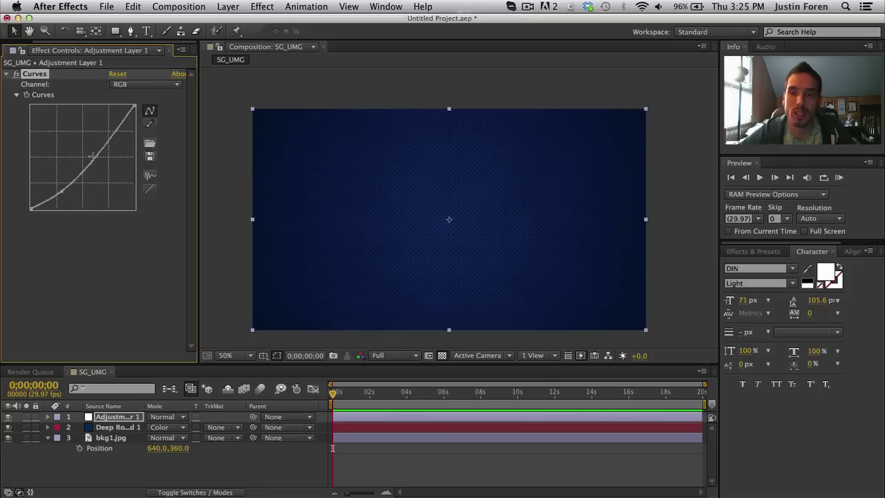
{"action": "left_click_drag", "start_coordinate": [116, 127], "coordinate": [113, 121]}
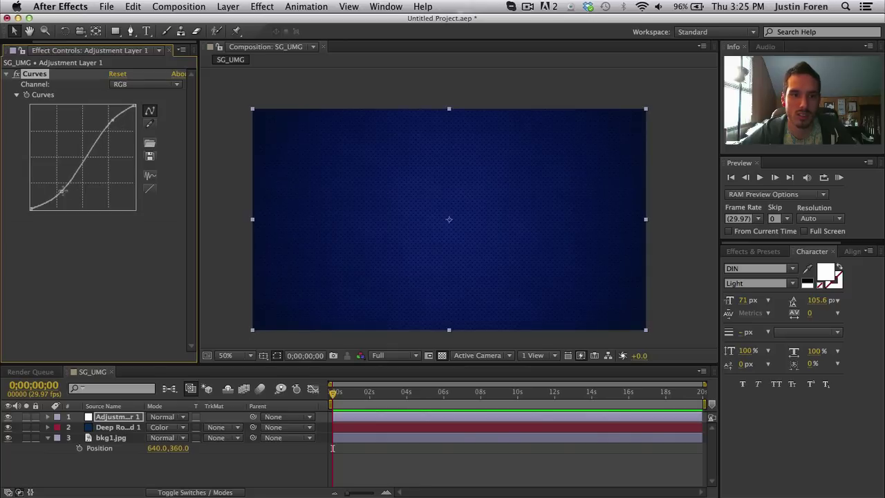
{"action": "left_click_drag", "start_coordinate": [61, 193], "coordinate": [55, 197]}
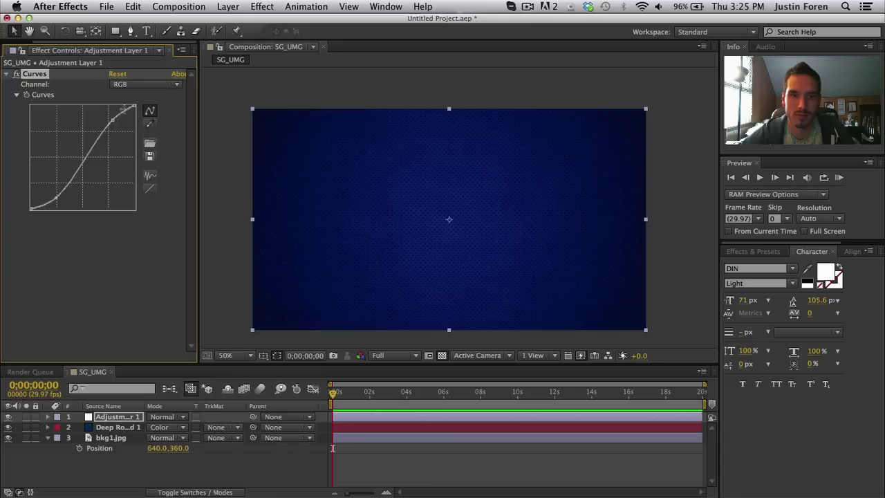
{"action": "mouse_move", "coordinate": [109, 119]}
{"action": "left_mouse_down"}
{"action": "mouse_move", "coordinate": [119, 114]}
{"action": "mouse_move", "coordinate": [113, 122]}
{"action": "left_mouse_up"}
{"action": "left_click", "coordinate": [116, 427]}
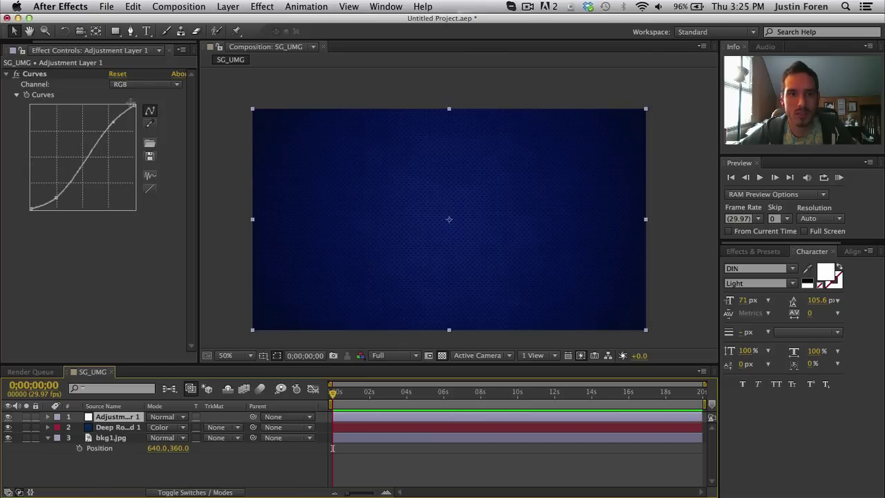
- Keep Curves on RGB and move Adjustment Layer 1 beneath the blue solid
{"action": "left_click", "coordinate": [176, 85]}
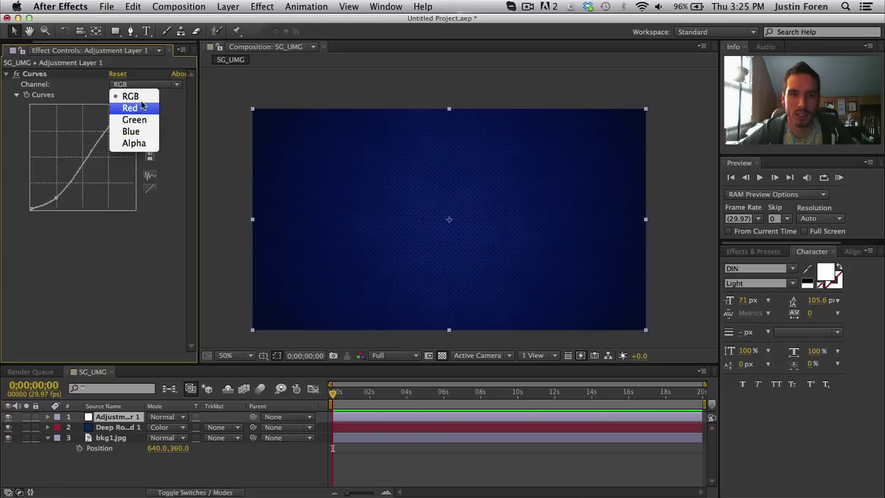
{"action": "left_click", "coordinate": [178, 86]}
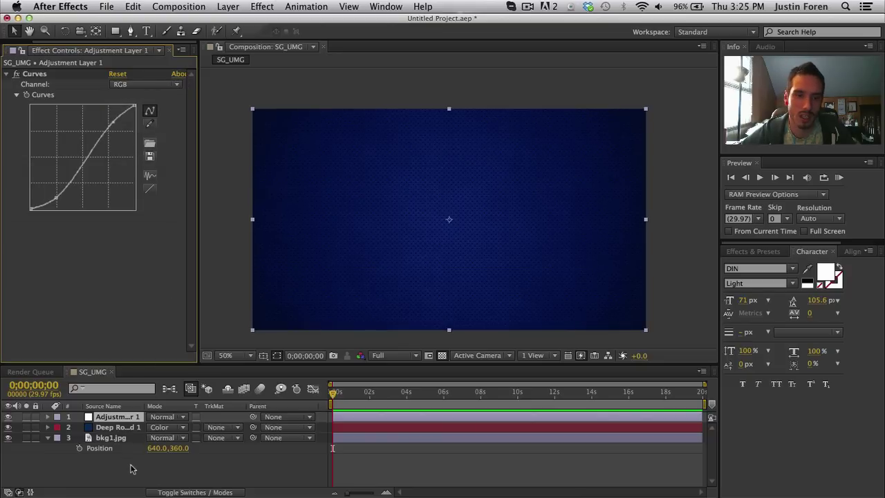
{"action": "left_click_drag", "start_coordinate": [133, 419], "coordinate": [133, 433]}
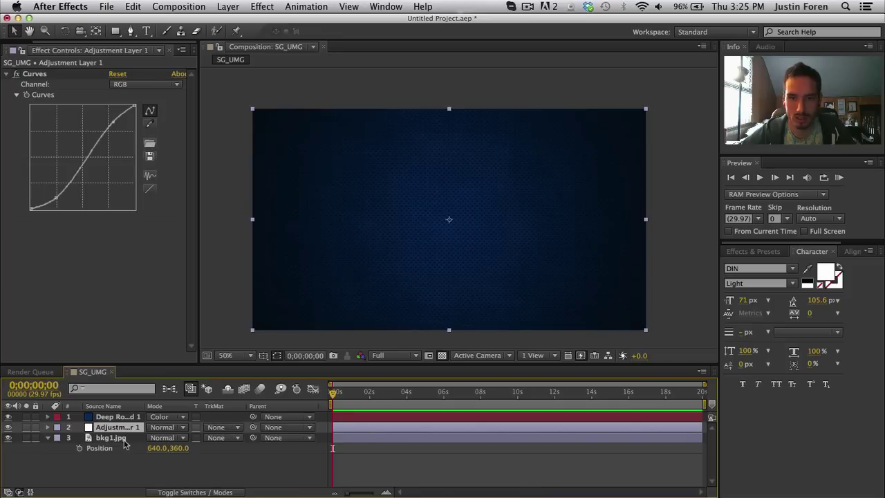
{"action": "left_click", "coordinate": [125, 444]}
{"action": "key", "text": "super+Up"}
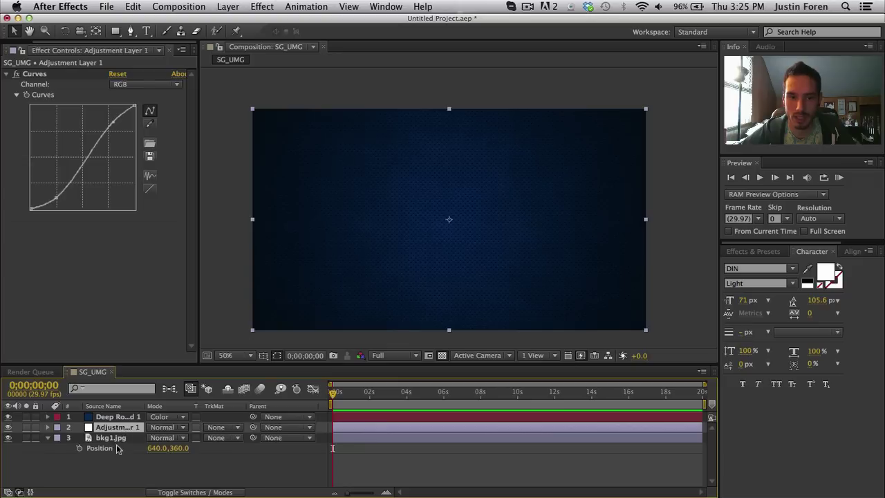
{"action": "left_click", "coordinate": [125, 419], "text": "shift"}
{"action": "left_click", "coordinate": [125, 420]}
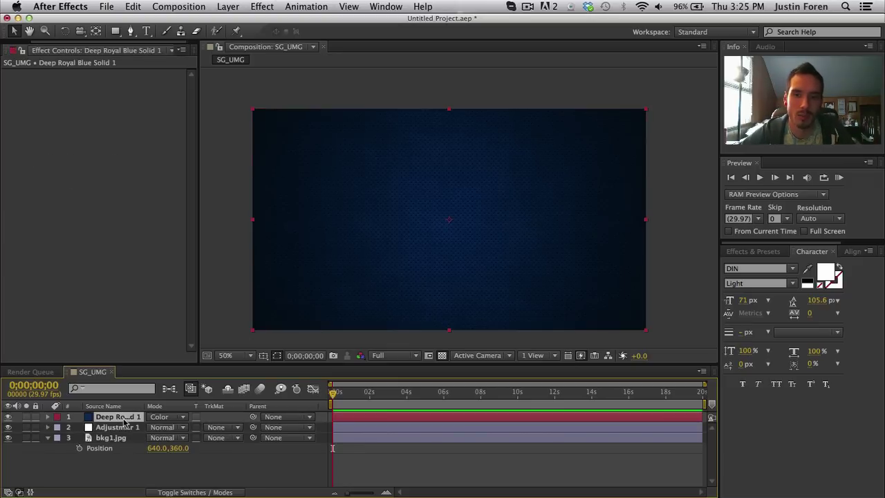
- Recolour the solid to brighter blue 0265E1, renaming it Royal Blue Solid 1
{"action": "left_click", "coordinate": [236, 8]}
{"action": "left_click", "coordinate": [239, 33]}
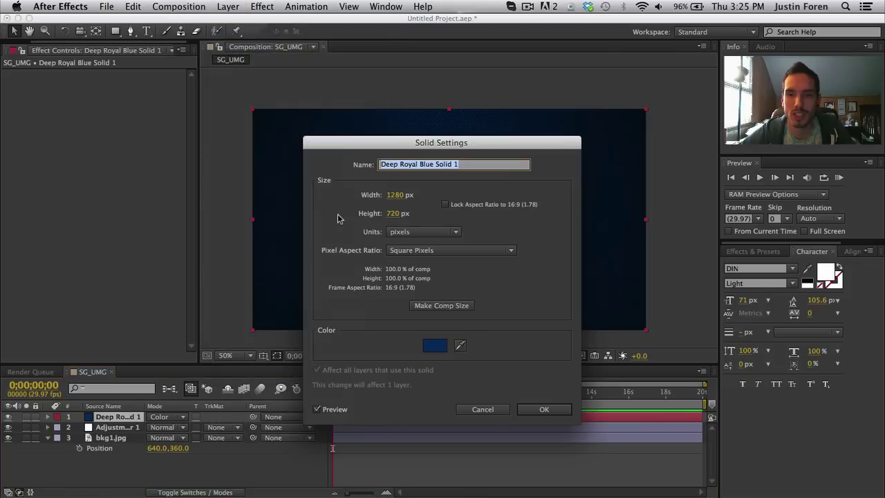
{"action": "left_click", "coordinate": [436, 345]}
{"action": "left_click", "coordinate": [451, 215]}
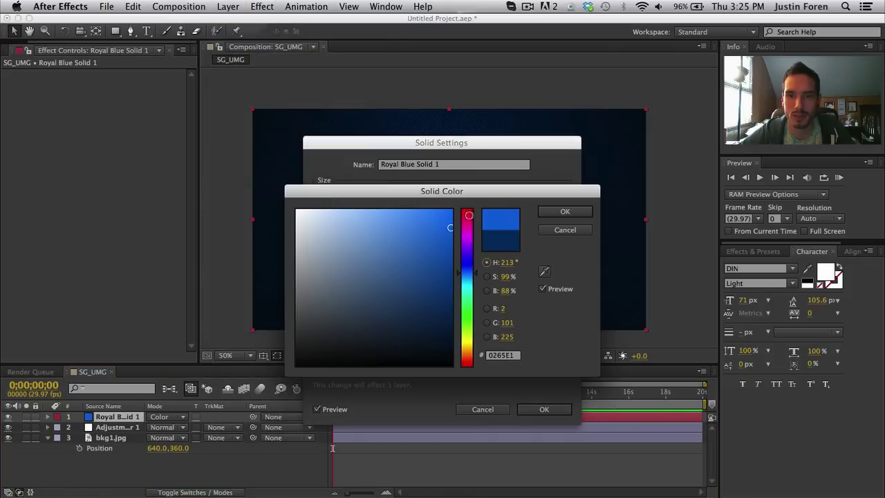
{"action": "left_click", "coordinate": [557, 211]}
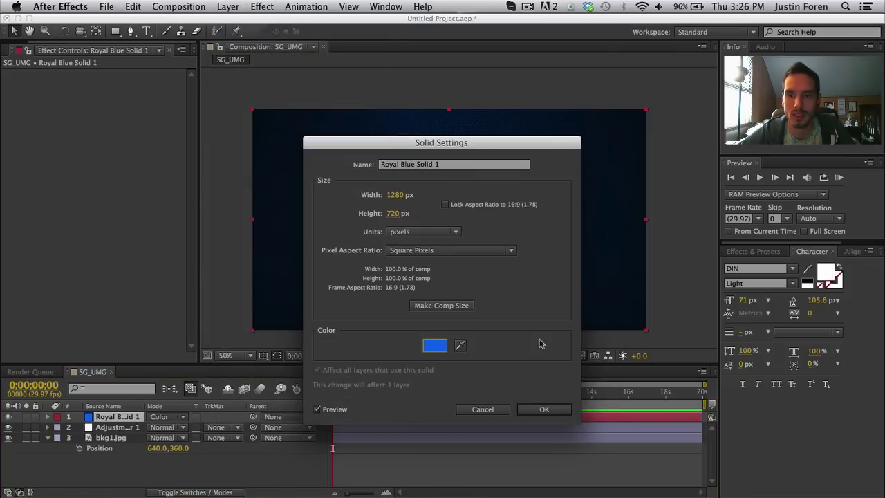
{"action": "left_click", "coordinate": [543, 410]}
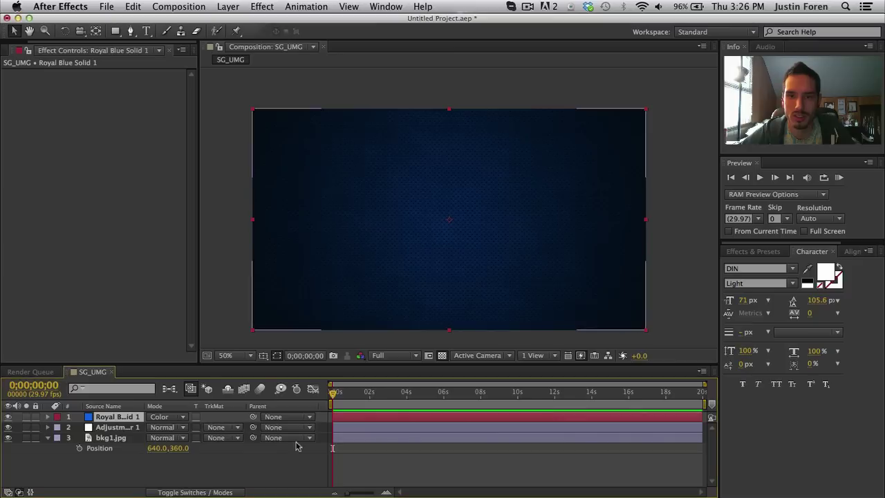
{"action": "left_click", "coordinate": [137, 429]}
- Set Adjustment Layer 1's opacity to 50% and toggle its visibility to compare
{"action": "key", "text": "t"}
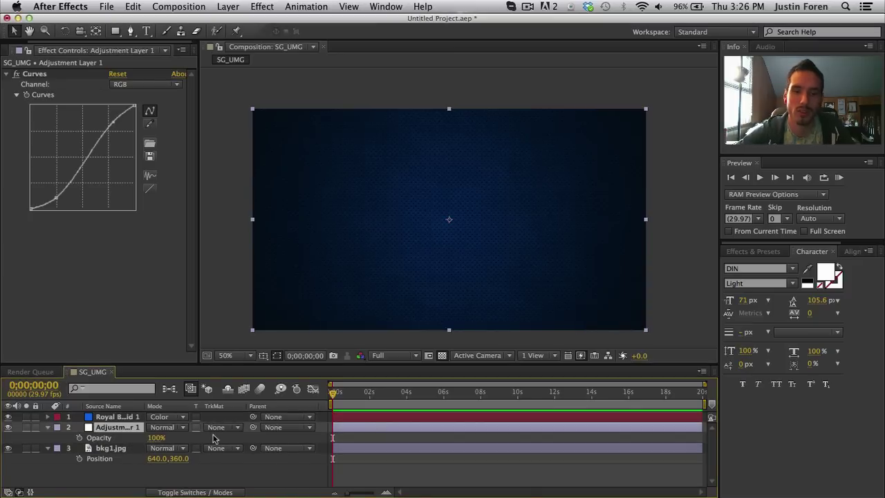
{"action": "left_click", "coordinate": [157, 438]}
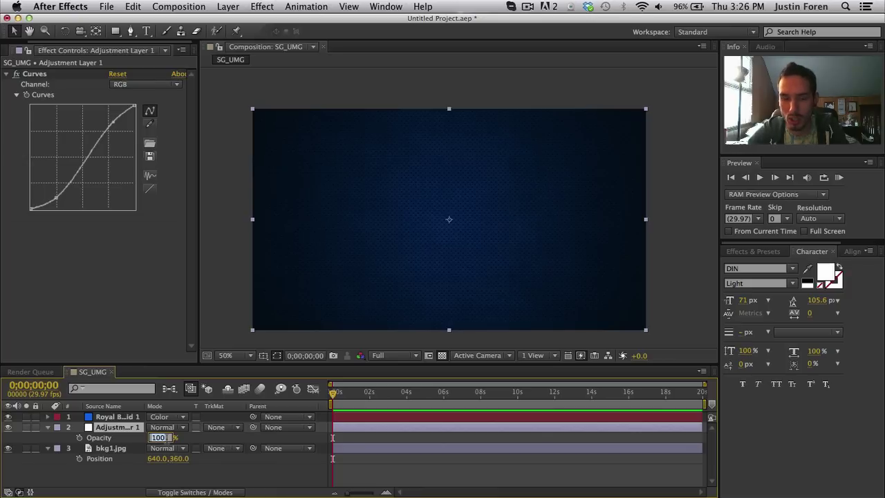
{"action": "type", "text": "40"}
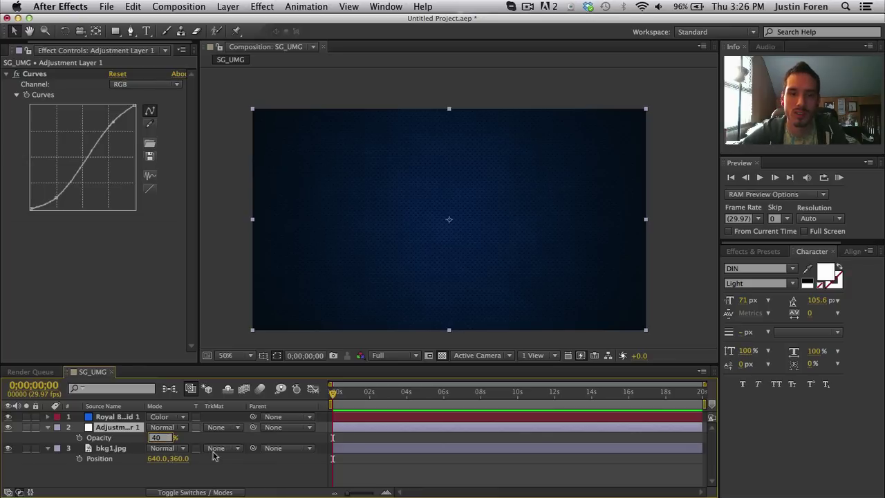
{"action": "key", "text": "BackSpace"}
{"action": "key", "text": "BackSpace"}
{"action": "key", "text": "Return"}
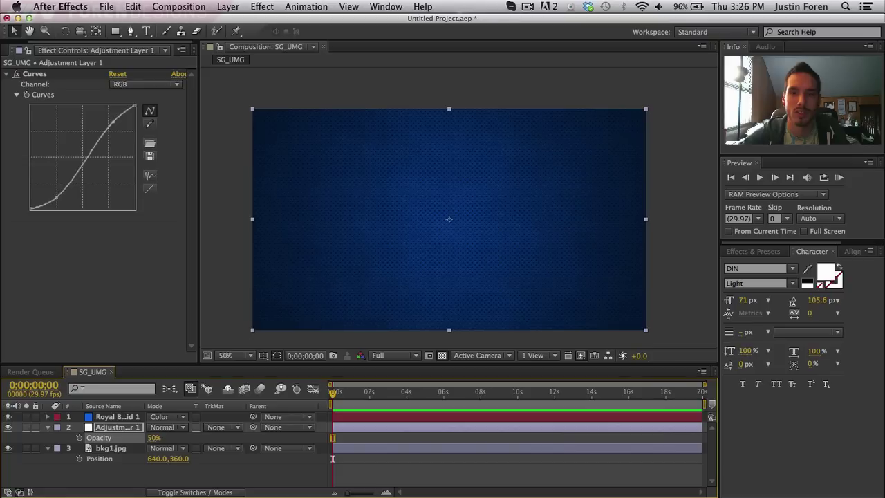
{"action": "left_click", "coordinate": [8, 427]}
{"action": "left_click", "coordinate": [8, 428]}
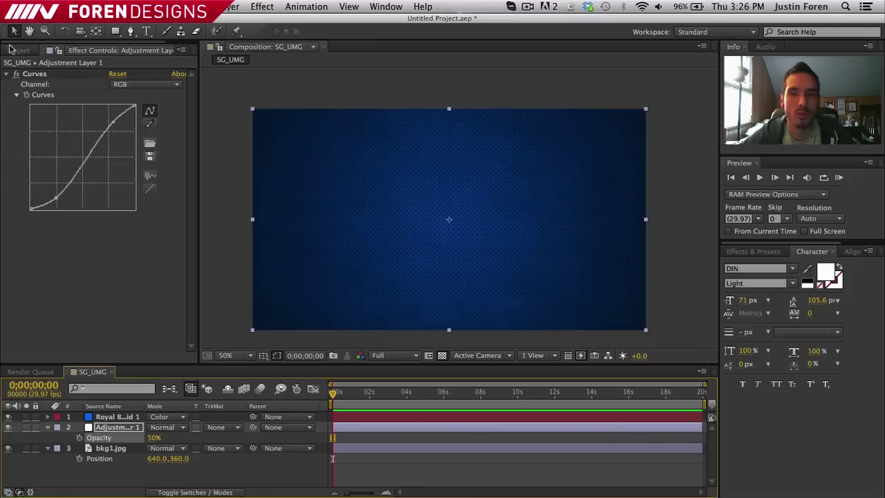
{"action": "left_click", "coordinate": [14, 51]}
{"action": "left_click", "coordinate": [97, 318]}
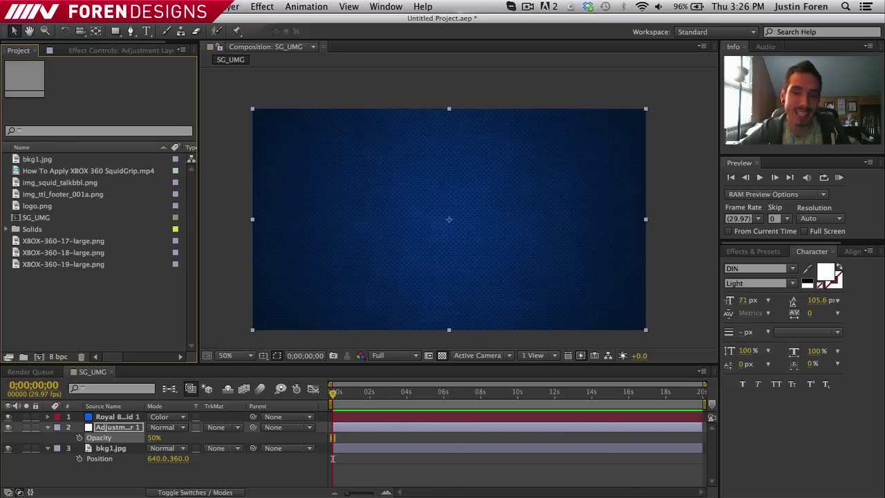
- Save As into the Desktop SquidGrips folder with the file name SquidGrips
{"action": "left_click", "coordinate": [111, 7]}
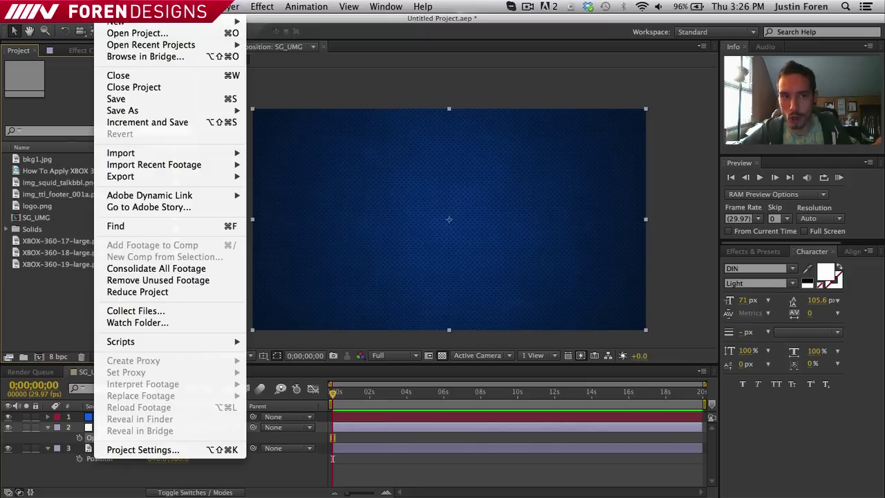
{"action": "mouse_move", "coordinate": [141, 111]}
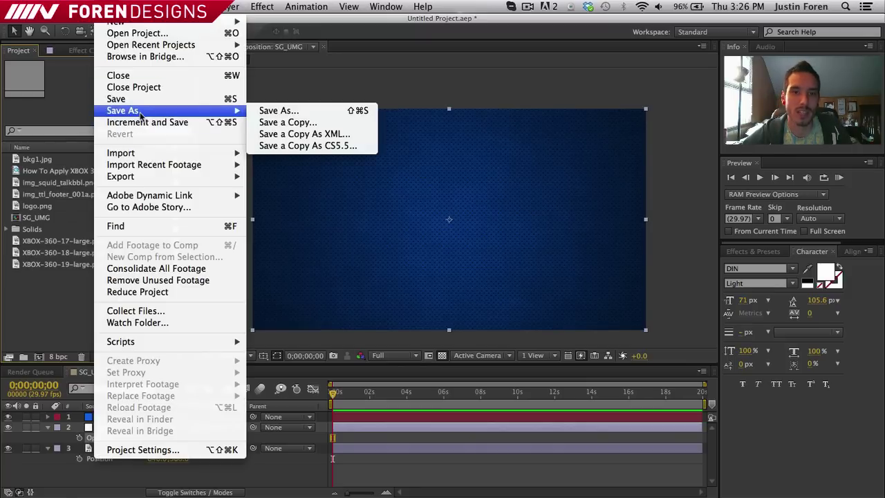
{"action": "left_click", "coordinate": [262, 111]}
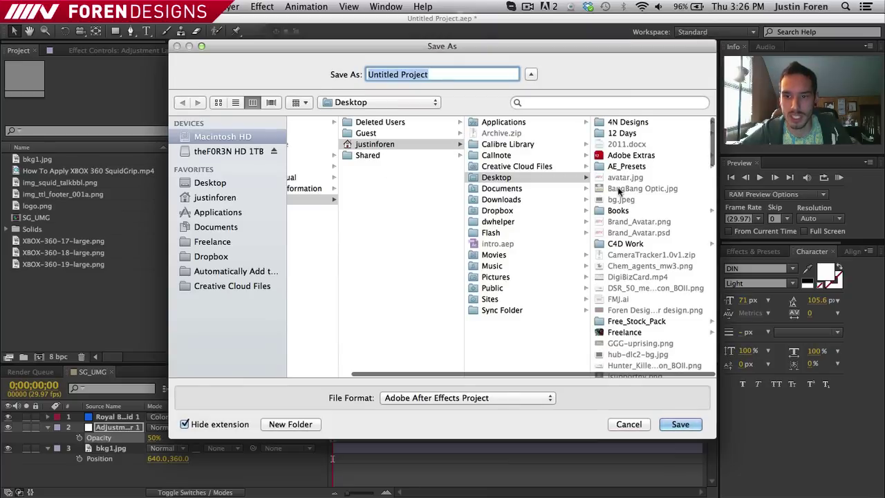
{"action": "scroll", "coordinate": [619, 191], "scroll_direction": "down", "scroll_amount": 10}
{"action": "scroll", "coordinate": [619, 191], "scroll_direction": "down", "scroll_amount": 15}
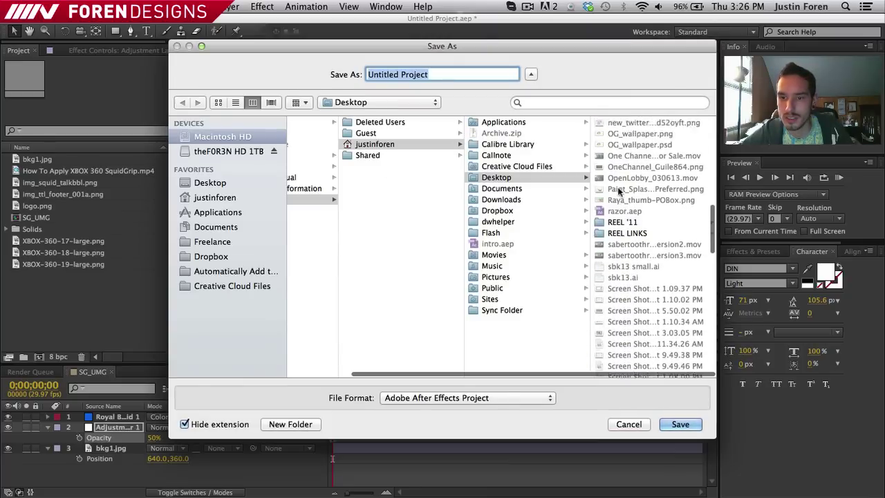
{"action": "scroll", "coordinate": [619, 192], "scroll_direction": "down", "scroll_amount": 6}
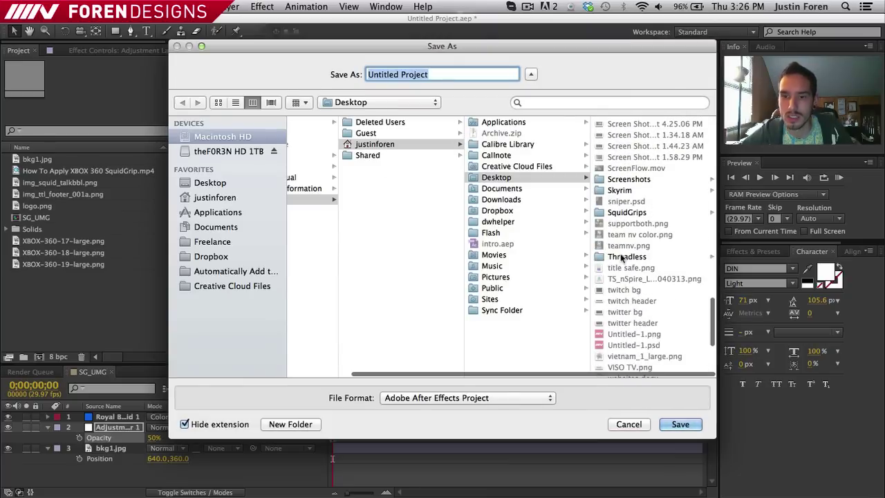
{"action": "left_click", "coordinate": [642, 213]}
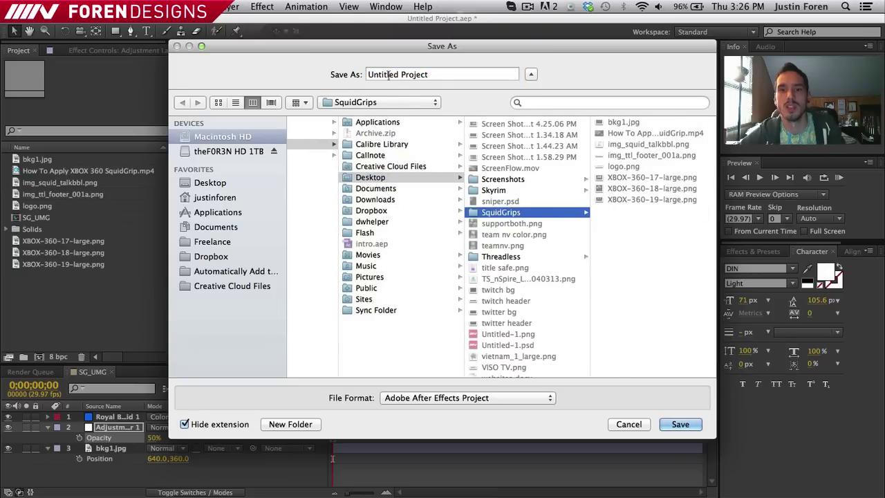
{"action": "left_click_drag", "start_coordinate": [442, 74], "coordinate": [235, 76]}
{"action": "type", "text": "Sq"}
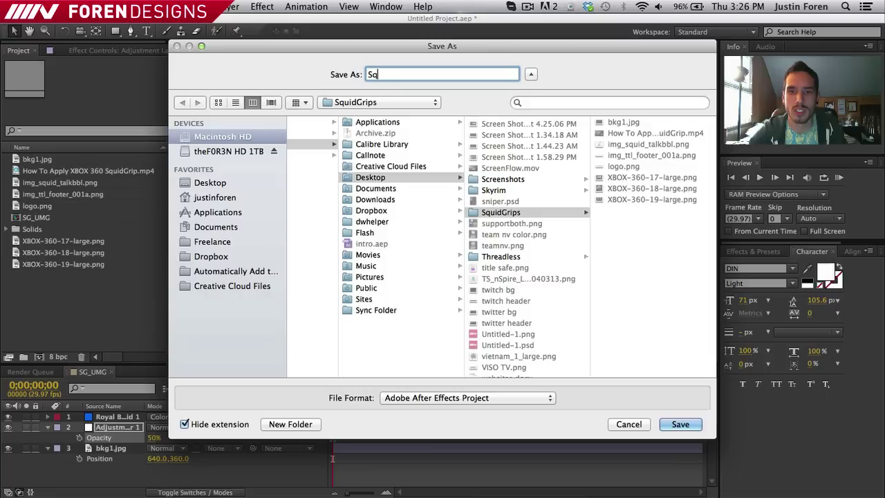
{"action": "type", "text": "uidGrips"}
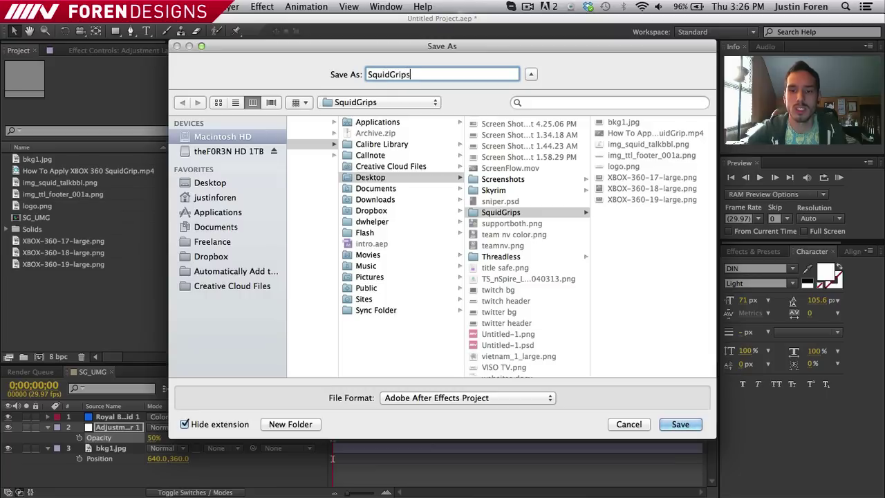
{"action": "key", "text": "Return"}
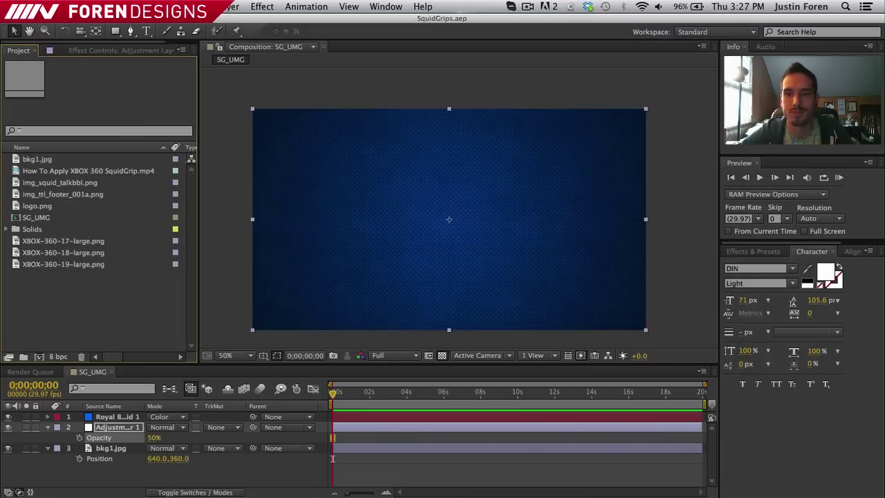